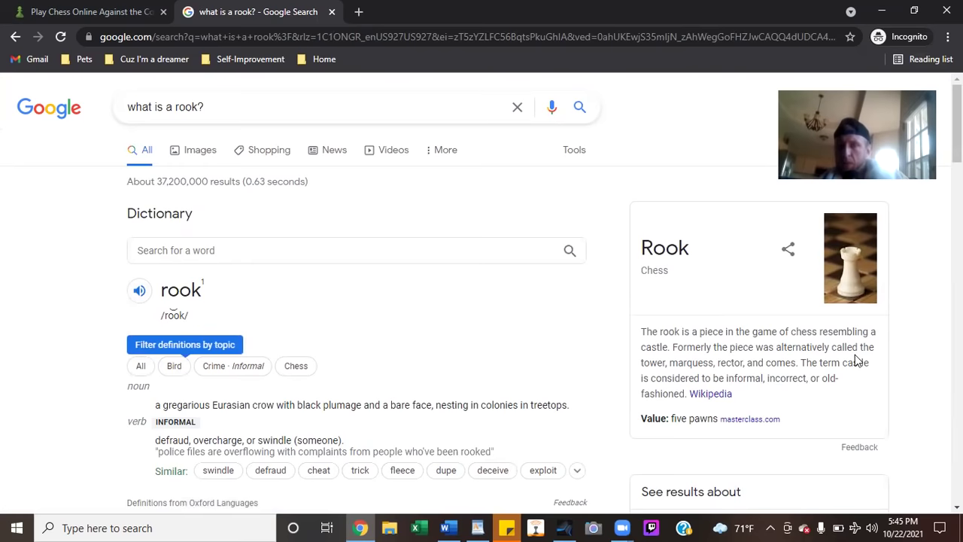
Read the answer to "What does a rook symbolize?" in the search results, highlighting the mention of chariots, and clear the search query
scroll(481, 294, "down", 1)
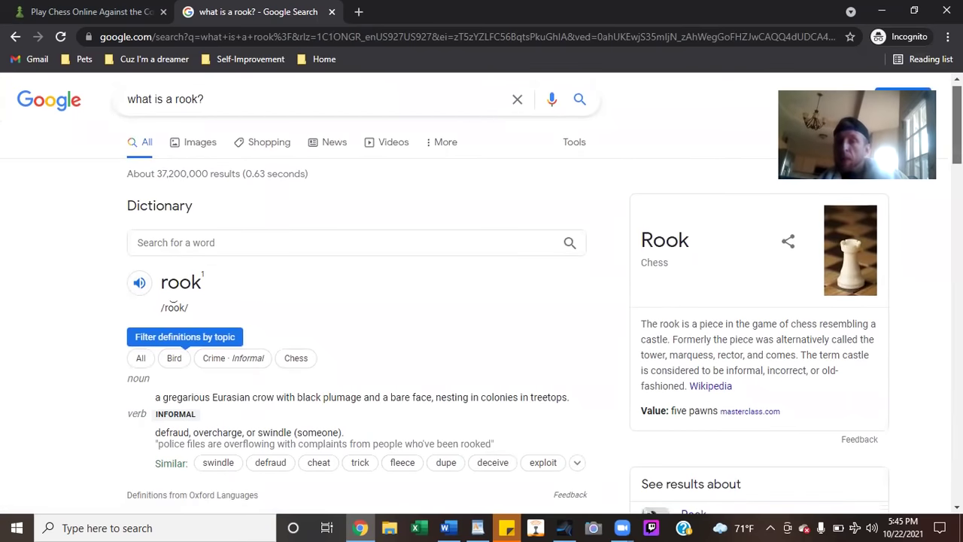
scroll(482, 294, "down", 1)
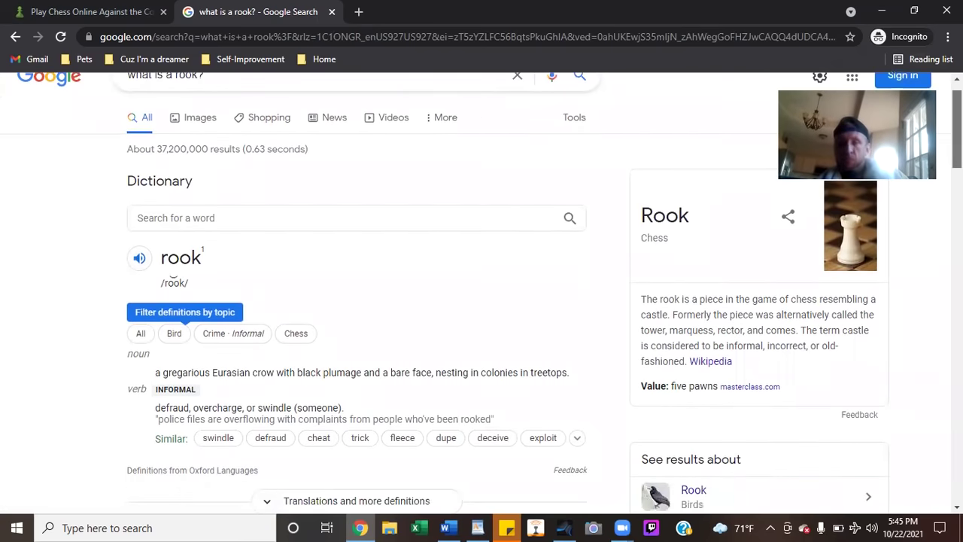
scroll(482, 294, "down", 2)
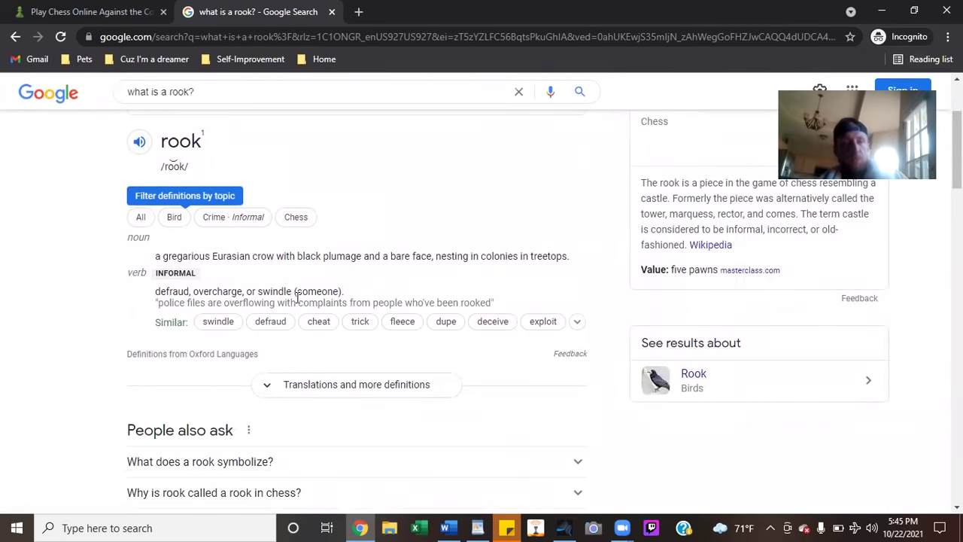
left_click(333, 459)
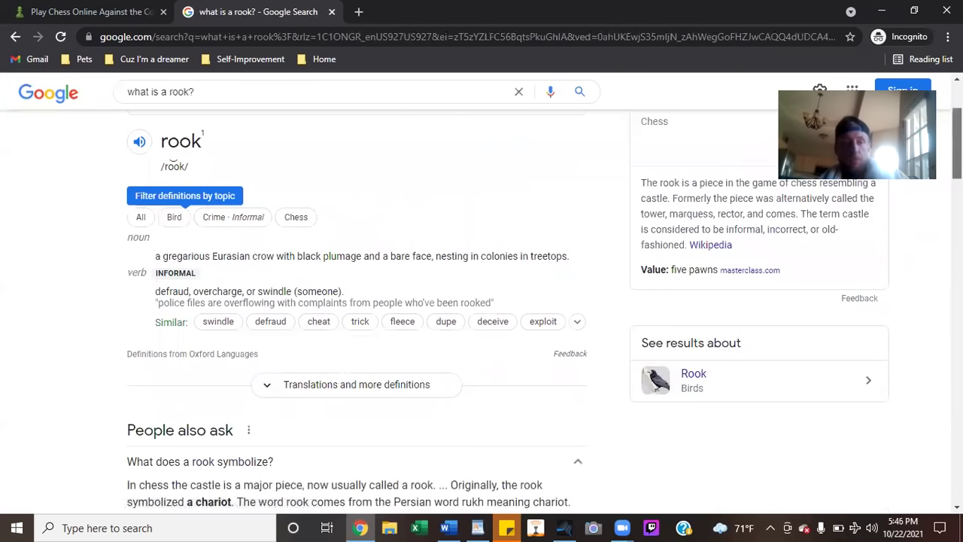
scroll(357, 301, "down", 1)
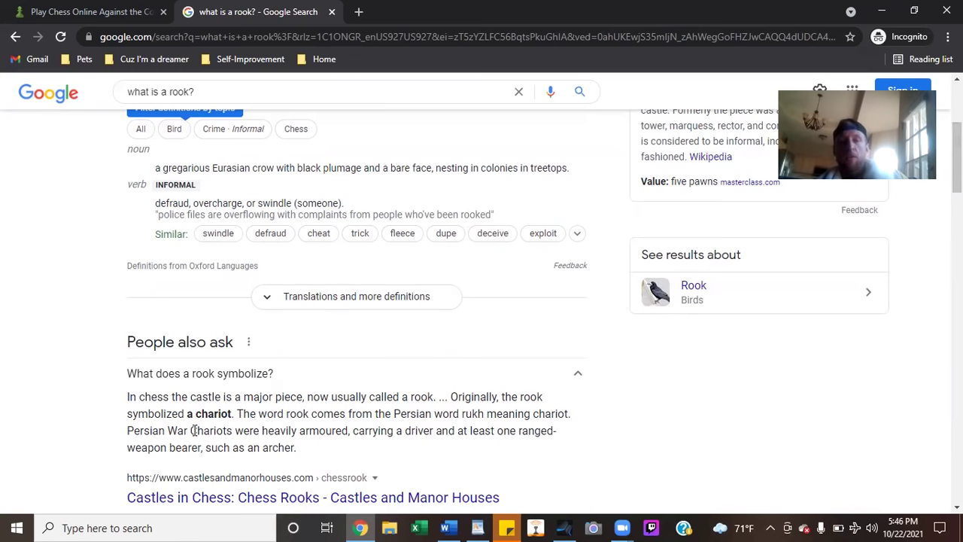
left_click_drag(194, 431, 232, 433)
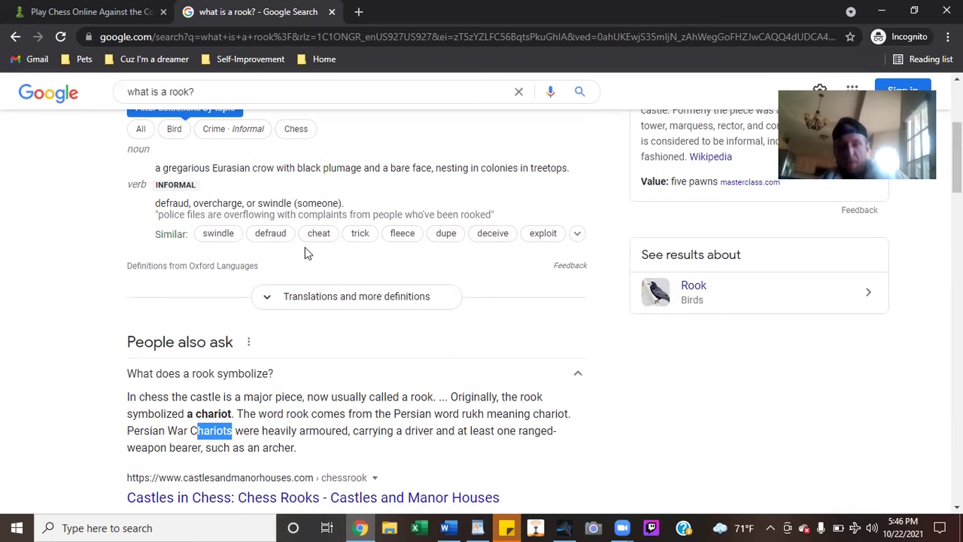
left_click_drag(233, 93, 52, 72)
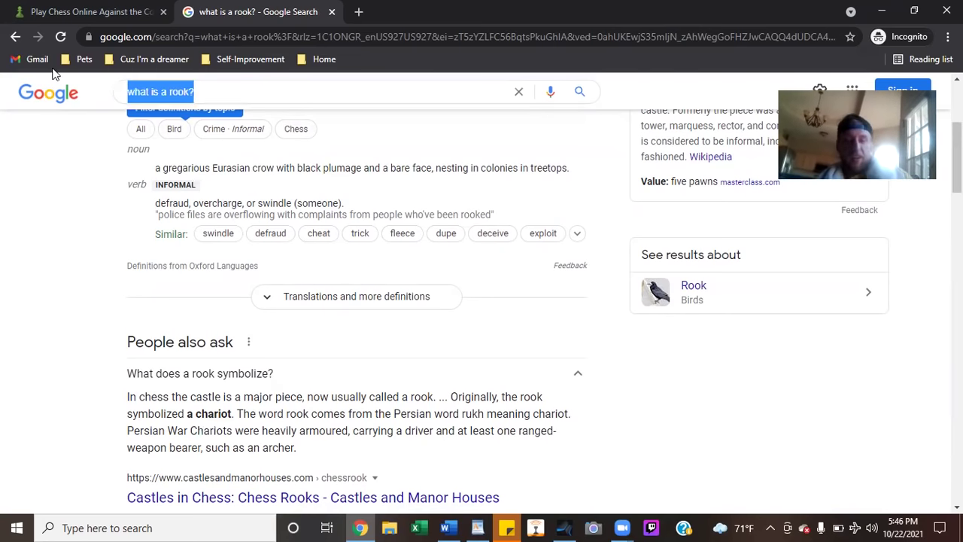
key("BackSpace")
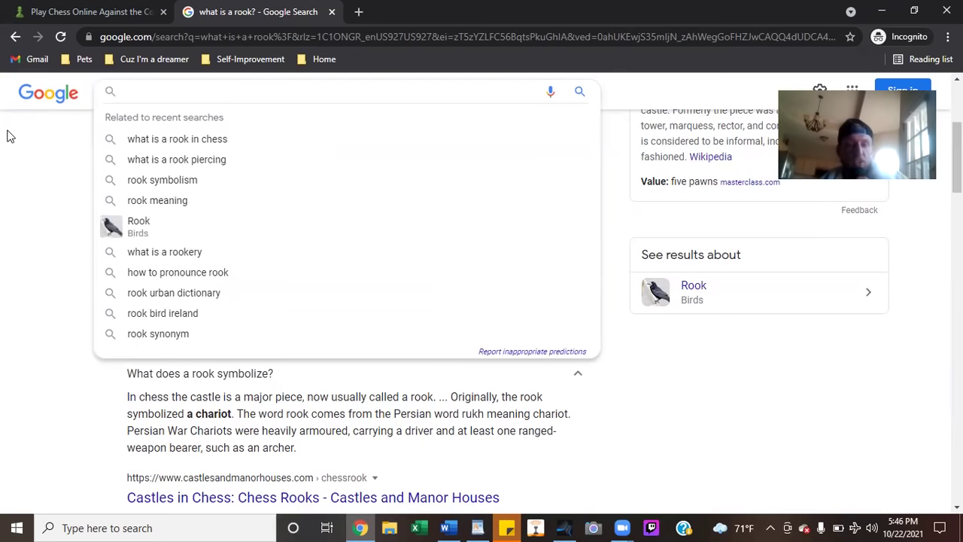
Switch to the WordPad document and list Bishop, Rook and Knight on separate lines below Tenrikyo, leaving a blank line first
key("alt+Tab")
key("Return")
key("Return")
type("Bishop")
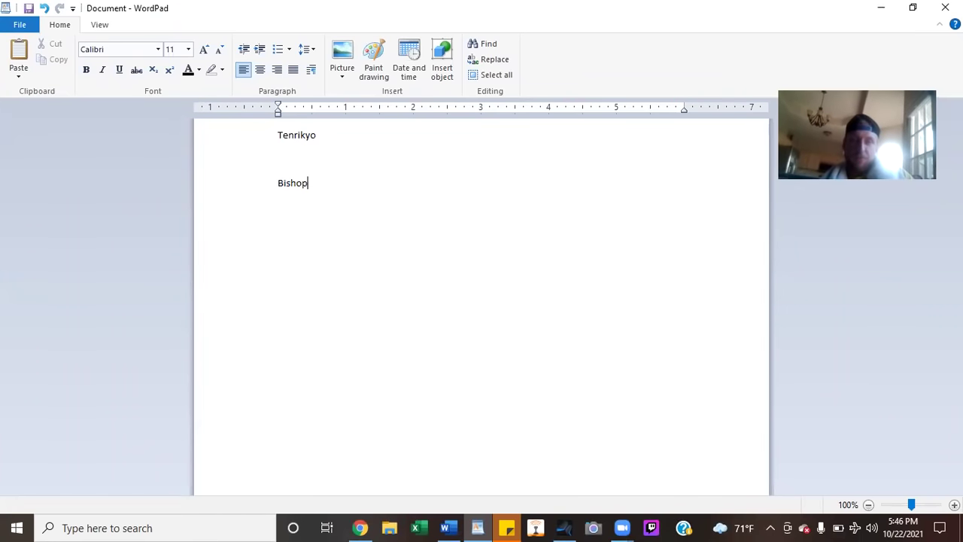
key("Return")
type("Rook")
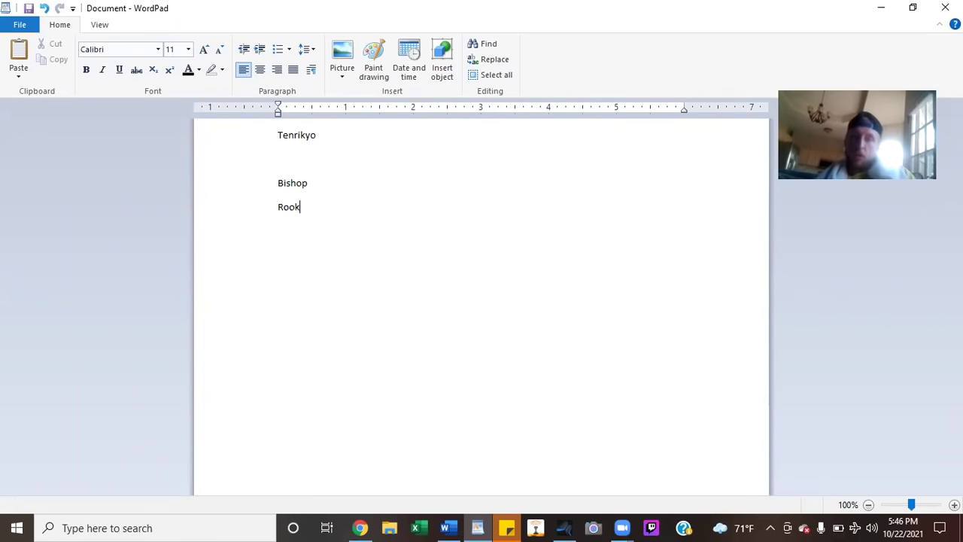
key("Return")
type("Knight")
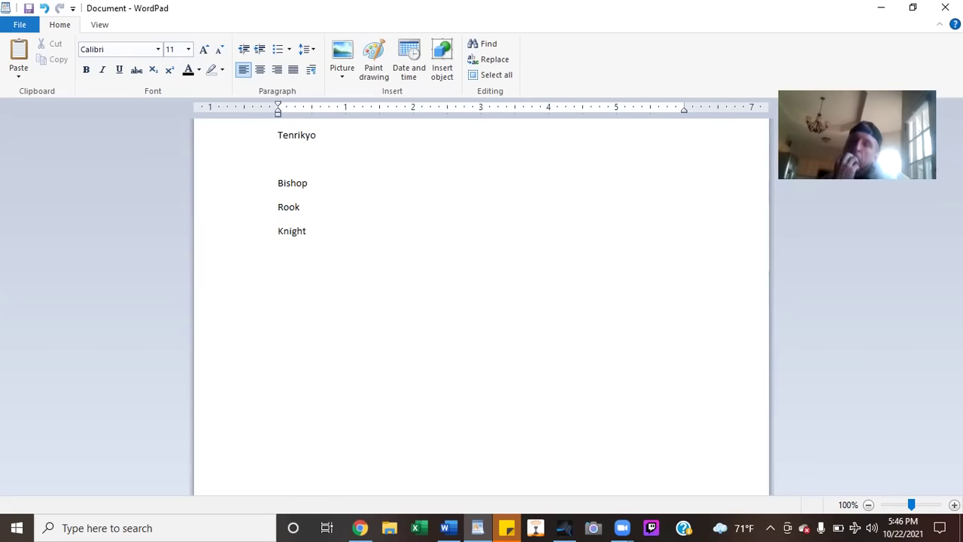
Append "- David." to the Bishop line and "- Goliath." to the Rook line
left_click(308, 183)
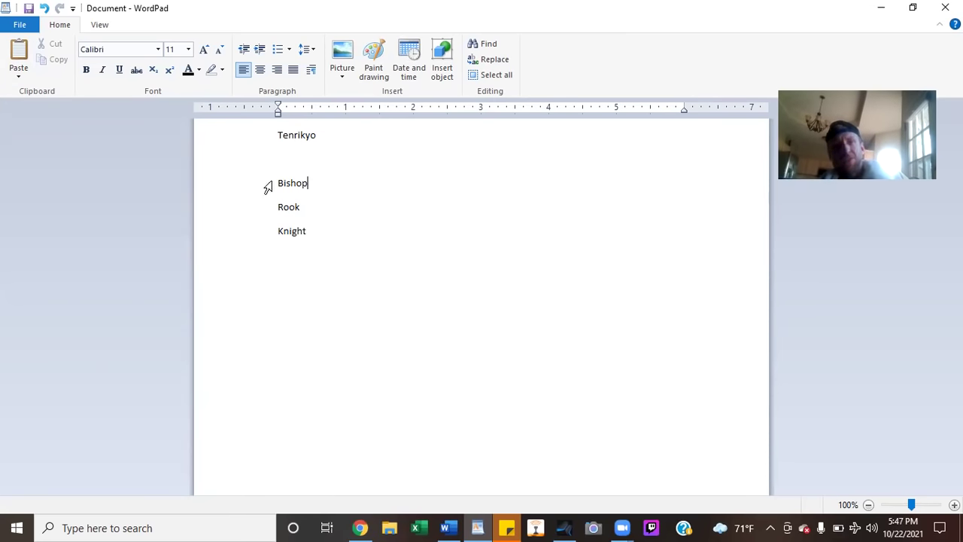
type("-")
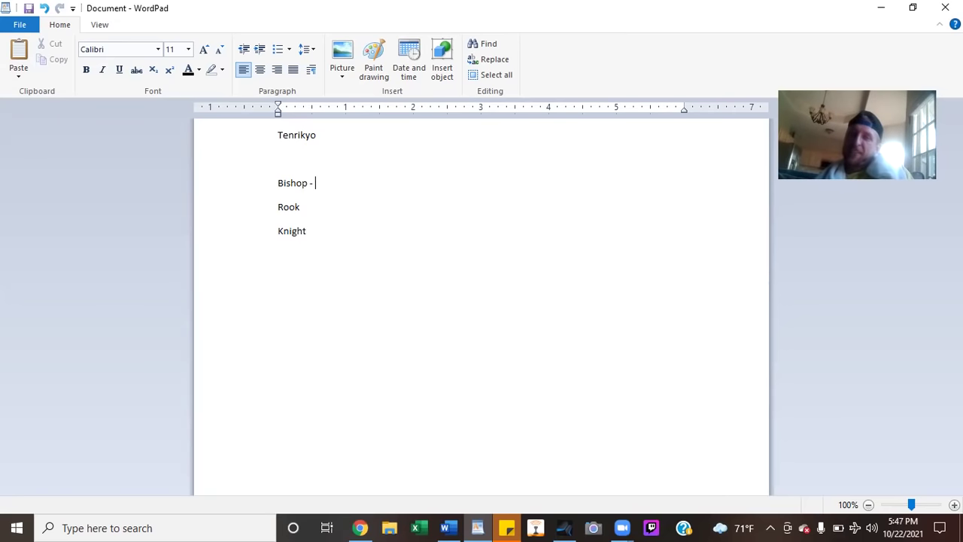
type("David. Rook")
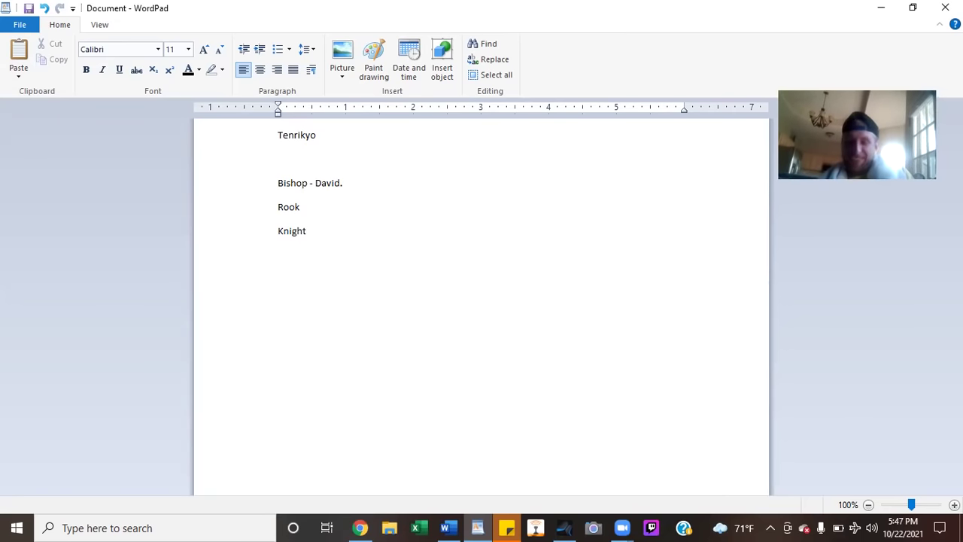
type(" =")
key("BackSpace")
key("BackSpace")
type("- Goliath.")
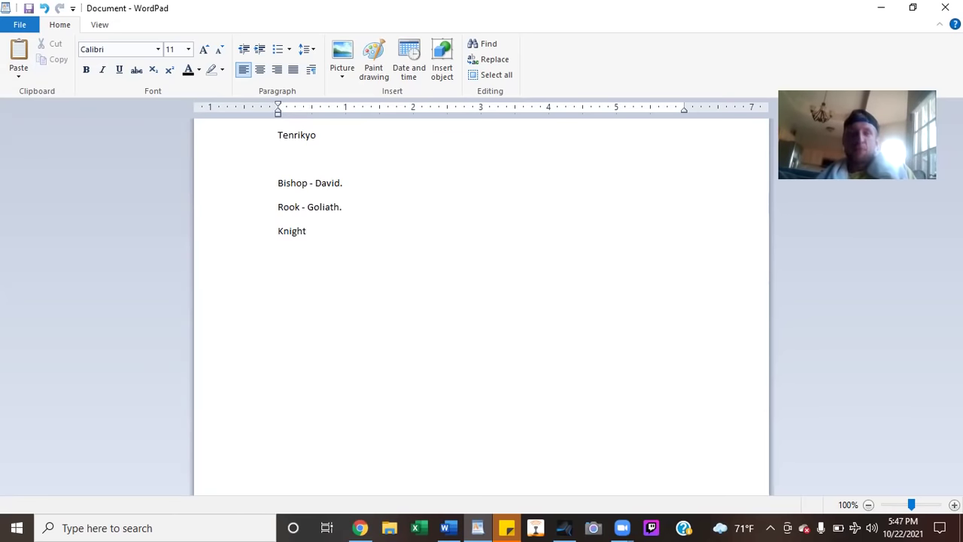
Complete the Knight line with the description "- Cavalry."
key("Return")
key("BackSpace")
type("=")
key("BackSpace")
type("- ")
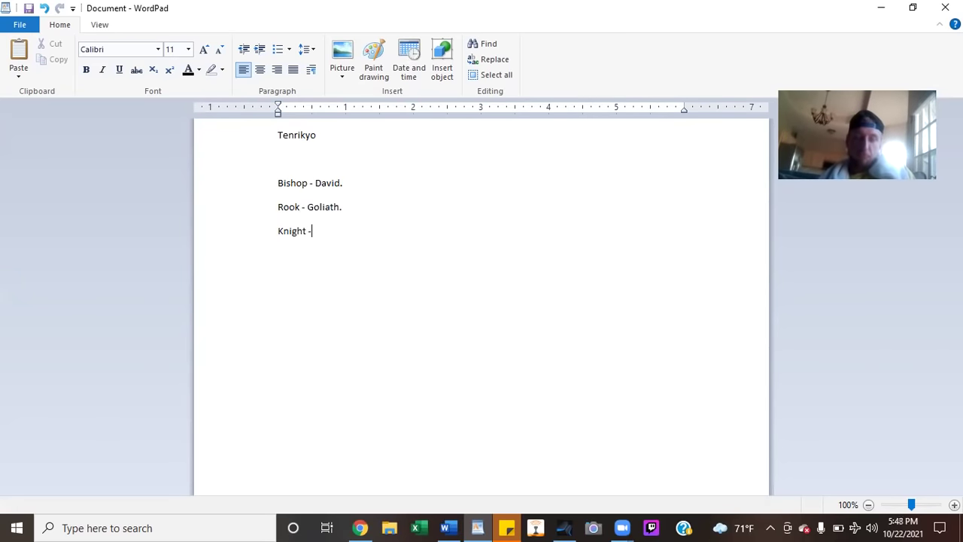
type("Cavalry.")
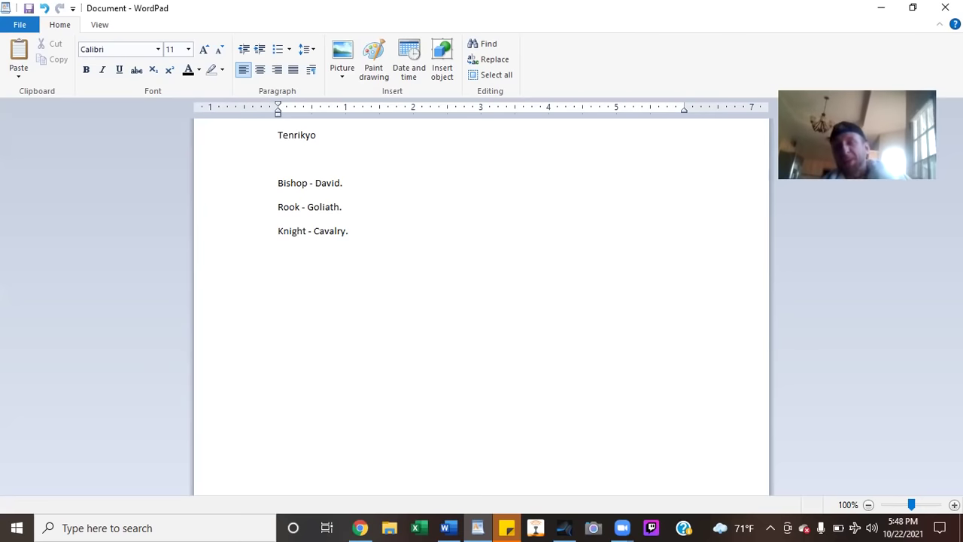
Create a blank Excel workbook and copy the word Bishop from the WordPad document into cell B2
left_click(427, 525)
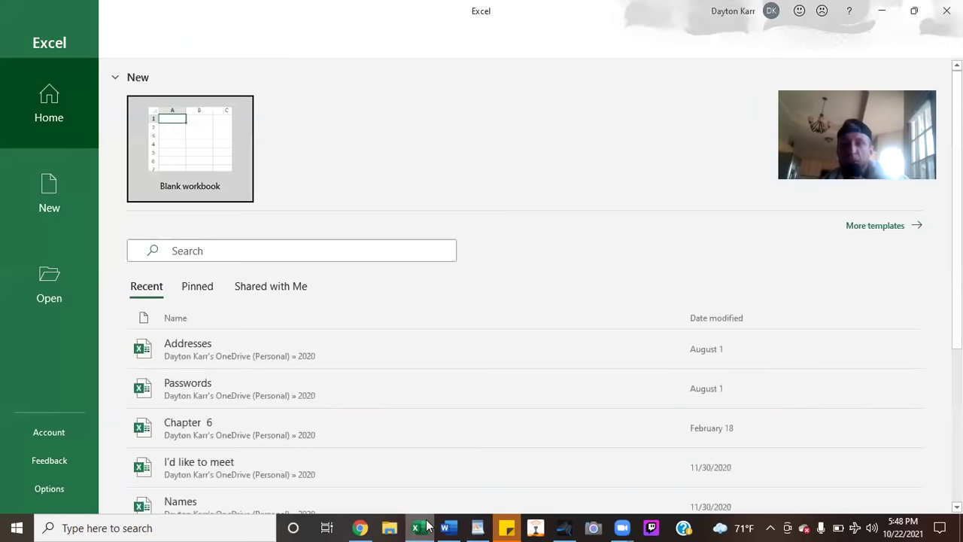
left_click(186, 161)
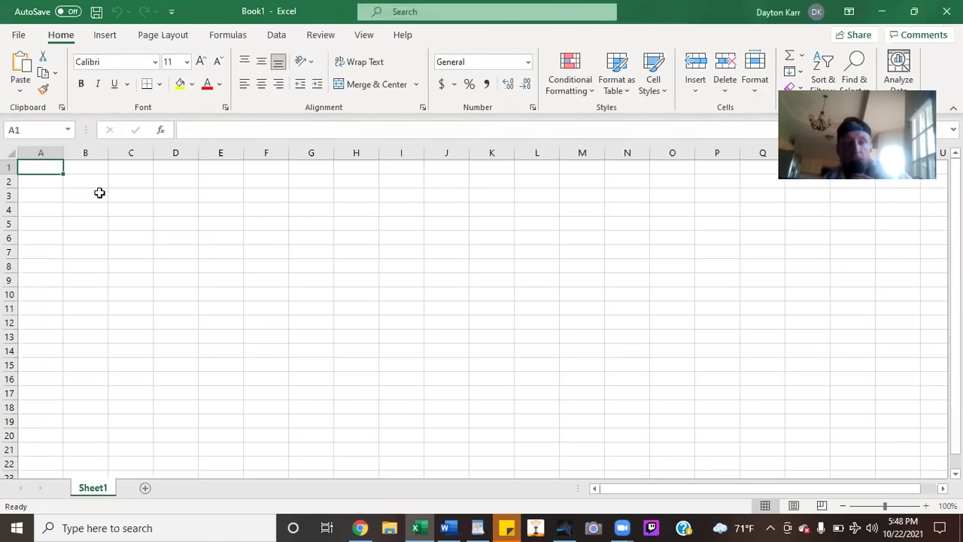
left_click(96, 180)
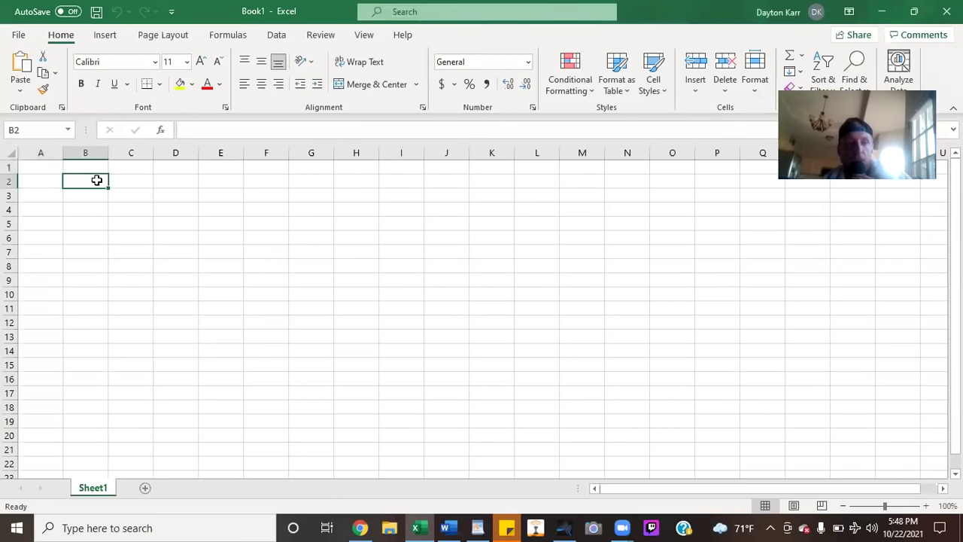
key("alt+Tab")
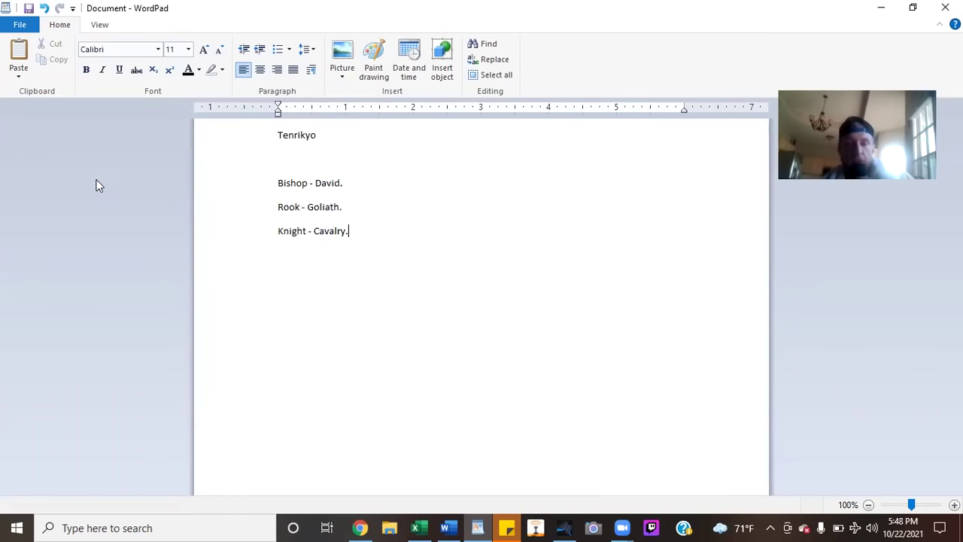
left_click_drag(278, 183, 309, 181)
key("ctrl+c")
key("alt+Tab")
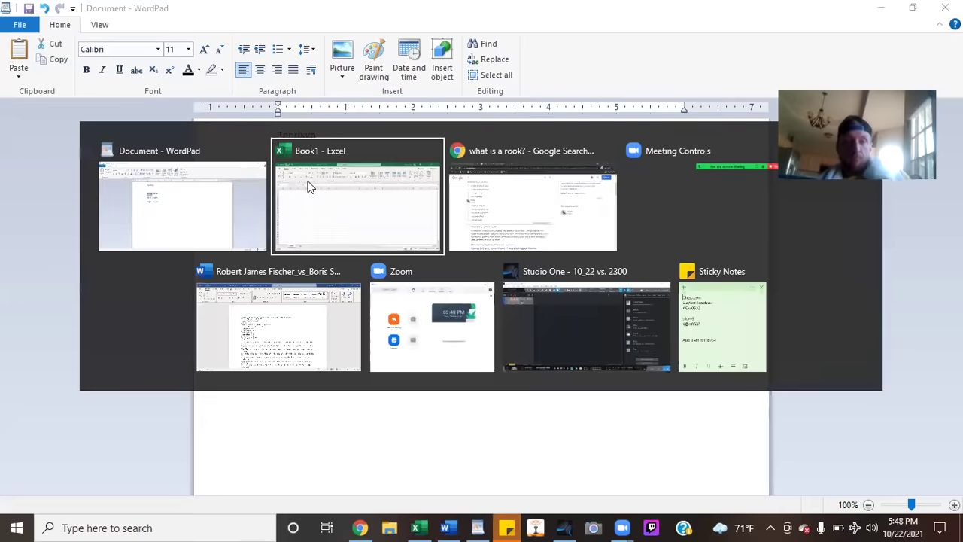
key("ctrl+v")
key("Return")
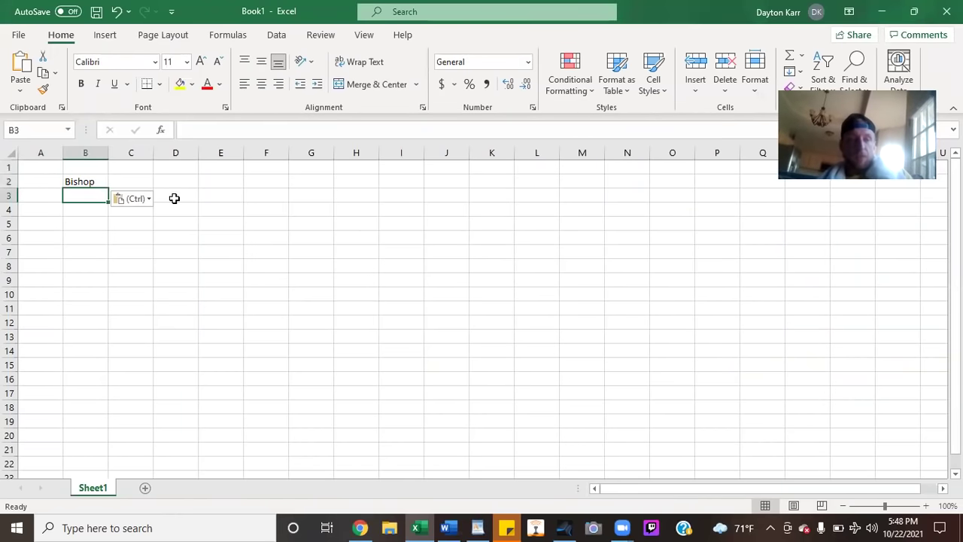
Enter Rook below Bishop in column B and move it down to cell B4
type("Rook")
key("Return")
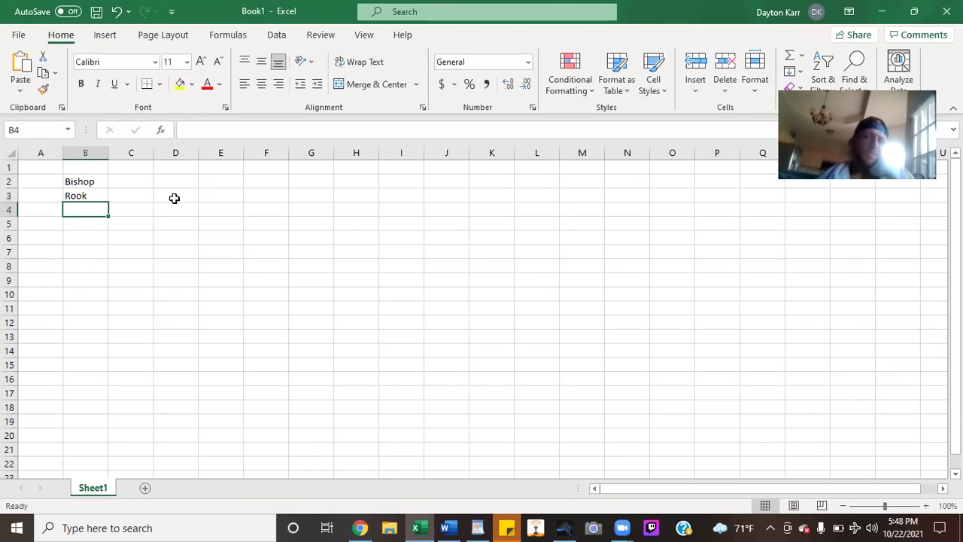
key("Up")
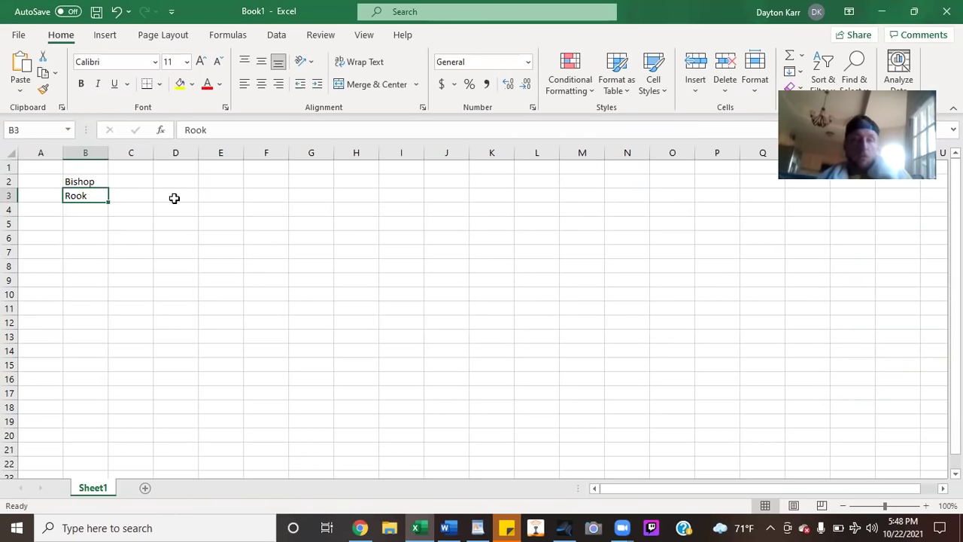
key("ctrl+x")
key("Down")
key("ctrl+v")
Enter Knight in cell B3, between Bishop and Rook
type("Knigh")
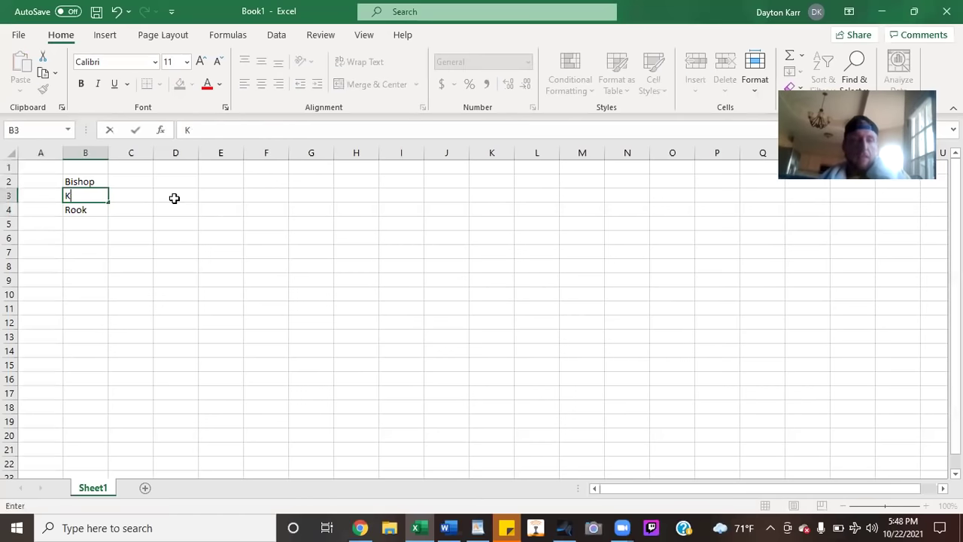
key("BackSpace")
key("BackSpace")
type("ght")
Add the heading Warrior in cell B1 above the piece names and make it bold
key("Up")
key("Up")
type("Warrior")
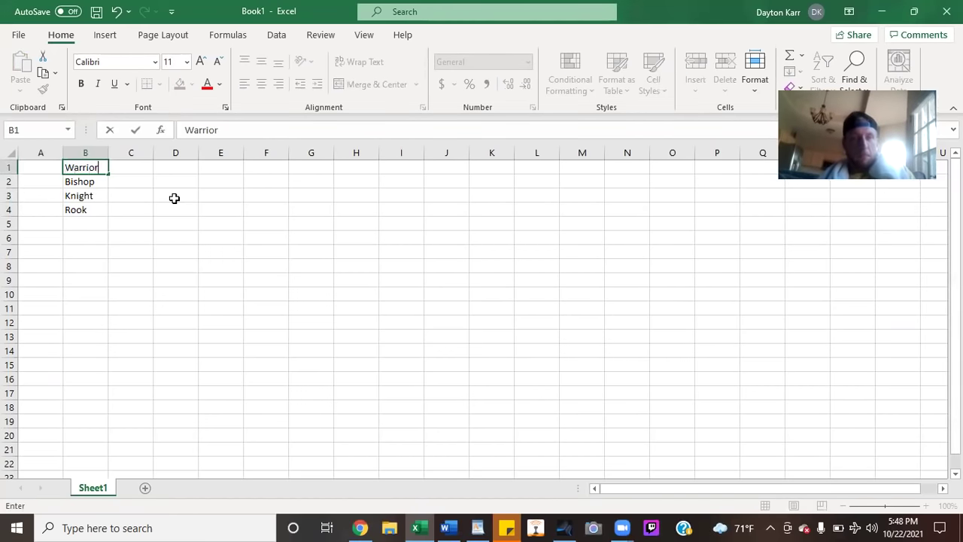
key("Tab")
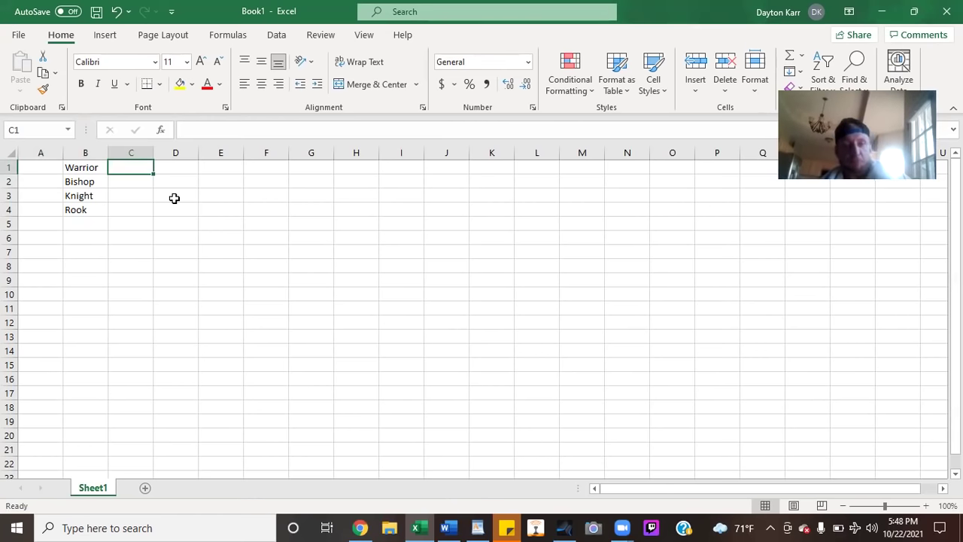
key("Left")
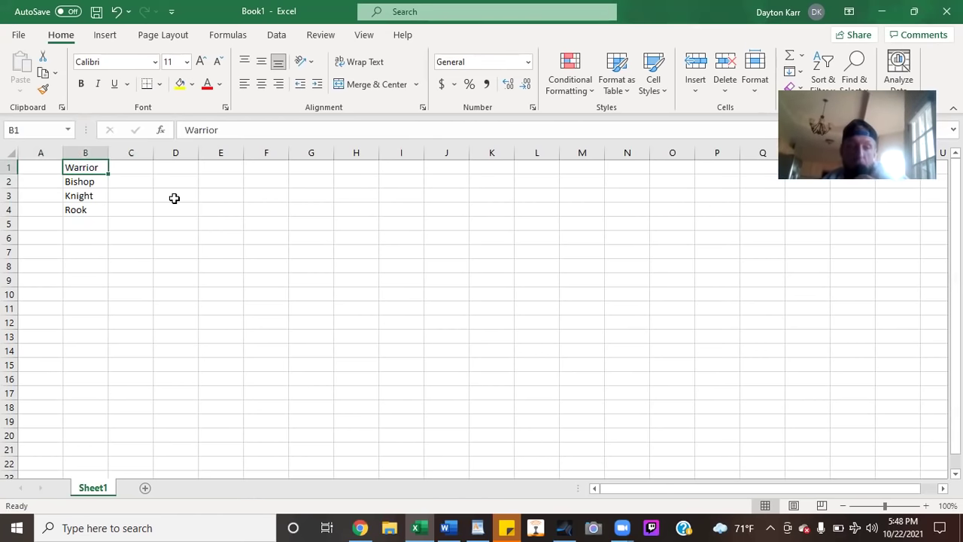
key("ctrl+b")
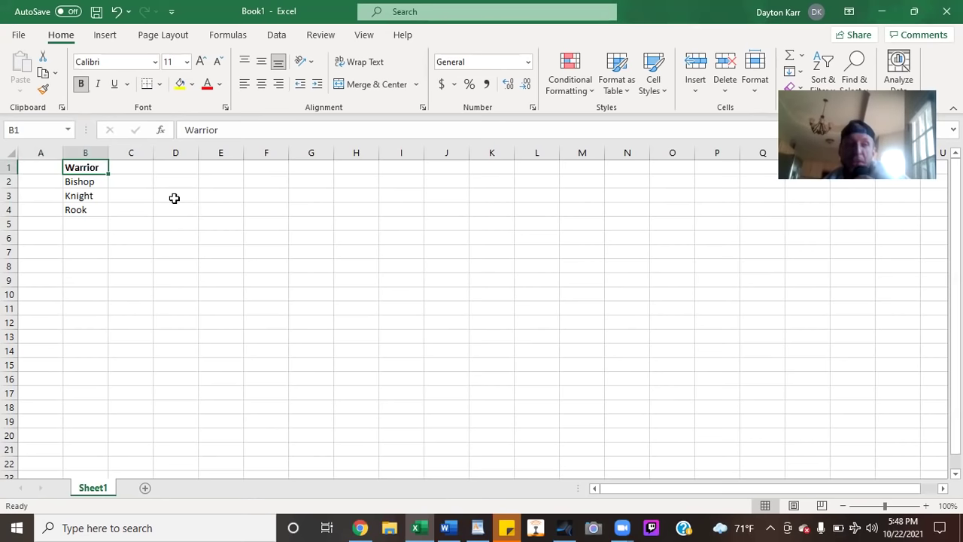
left_click(95, 183)
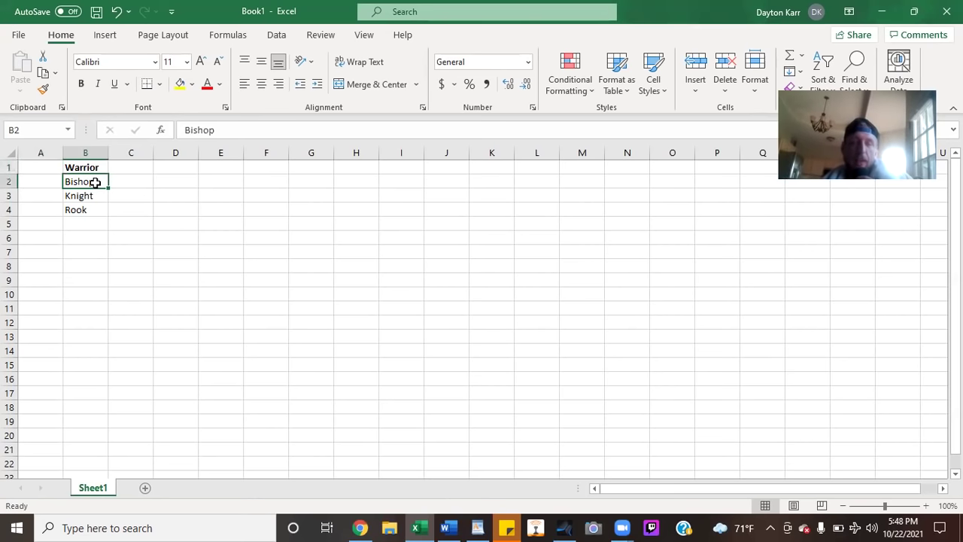
Enter Round 1 in cell D1 and fill the series across to F1 for Round 2 and Round 3
left_click(186, 185)
left_click(184, 167)
type("Round 1")
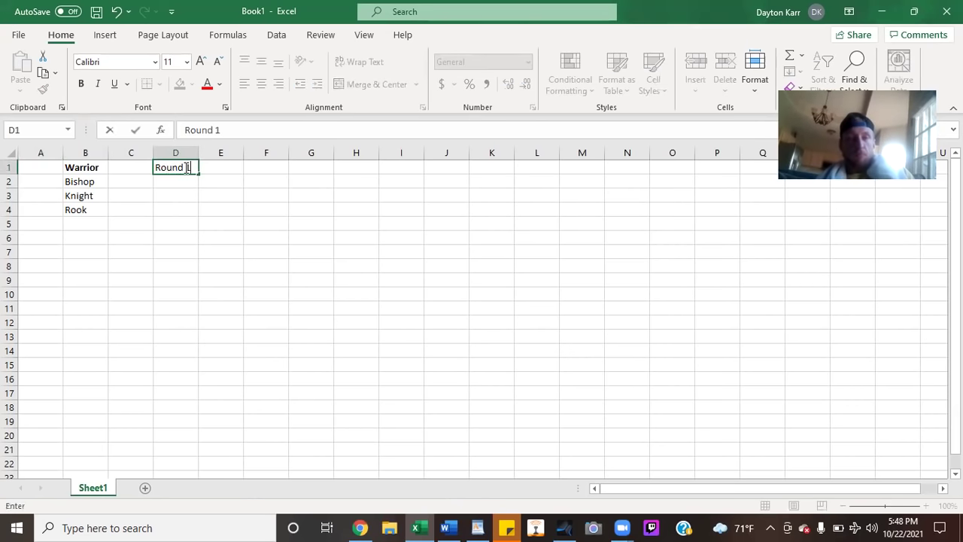
key("Return")
left_click(183, 167)
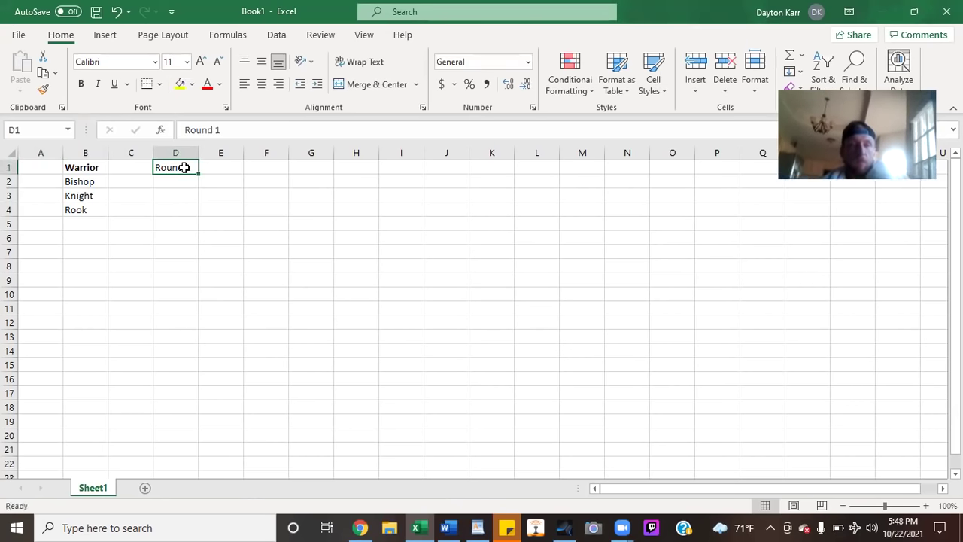
left_click_drag(199, 174, 286, 167)
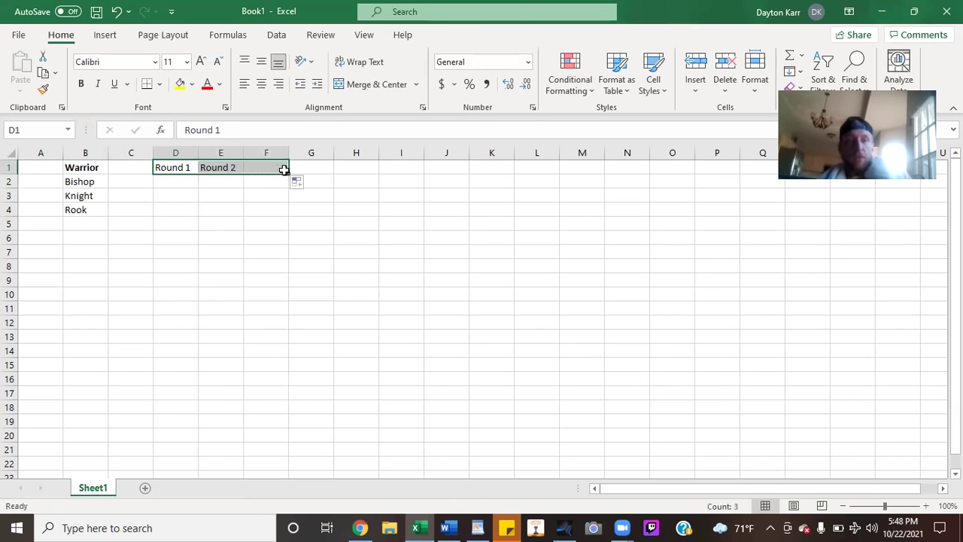
left_click(171, 181)
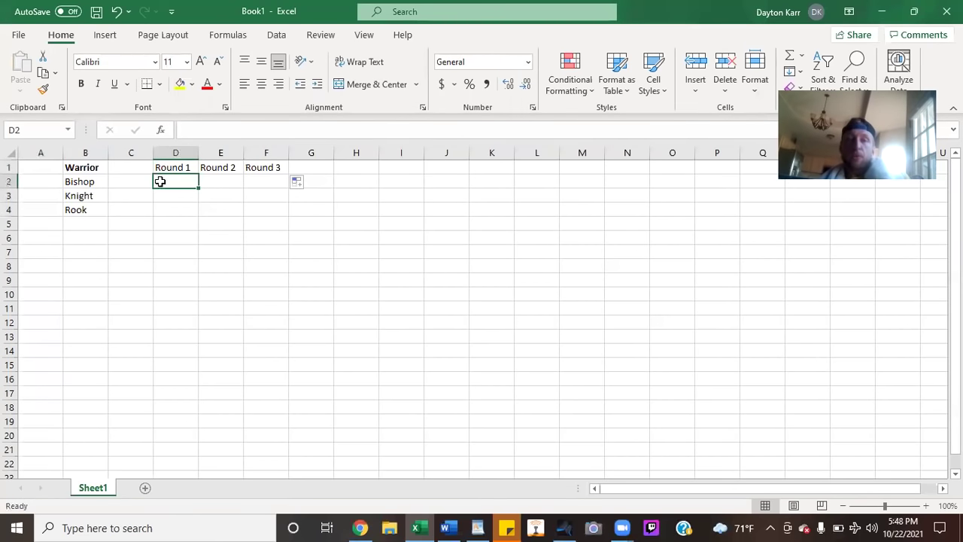
Copy Bishop and Knight from the Warrior column into cells D2 and D3 under Round 1
left_click(137, 180)
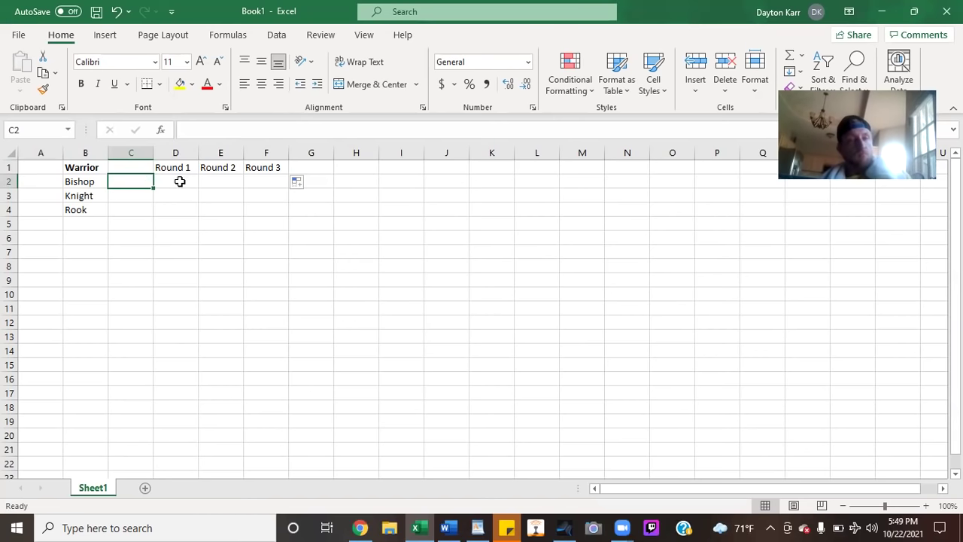
left_click(96, 183)
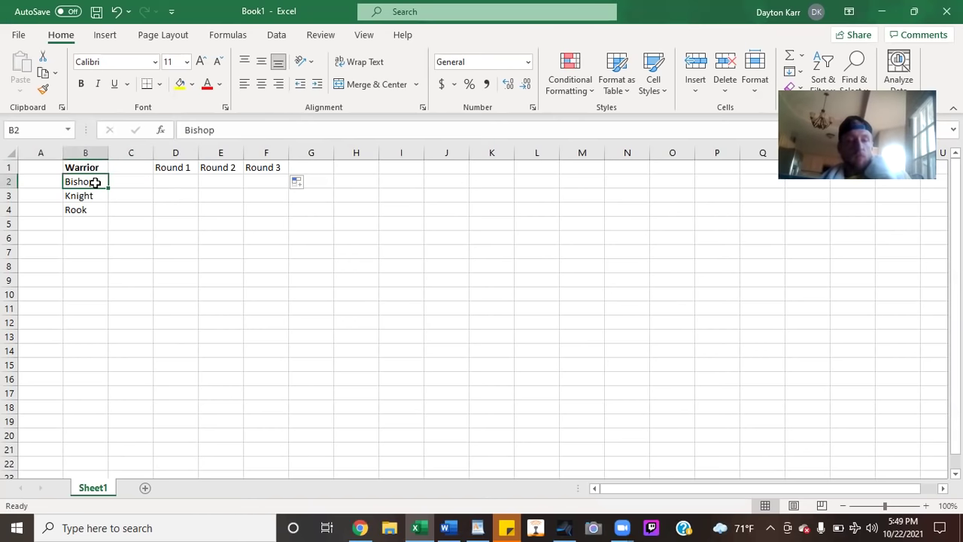
key("ctrl+c")
left_click(177, 181)
key("ctrl+v")
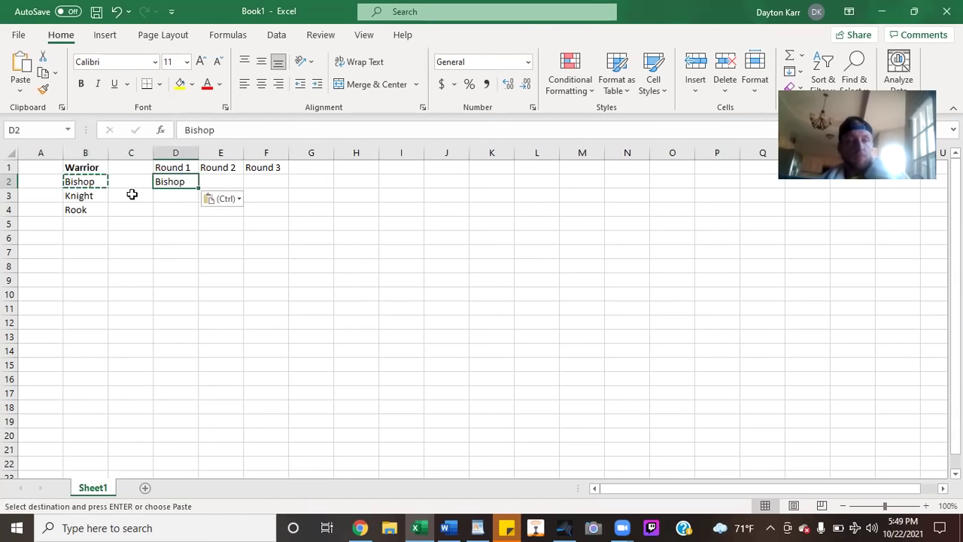
left_click(84, 195)
key("ctrl+c")
left_click(182, 196)
key("ctrl+v")
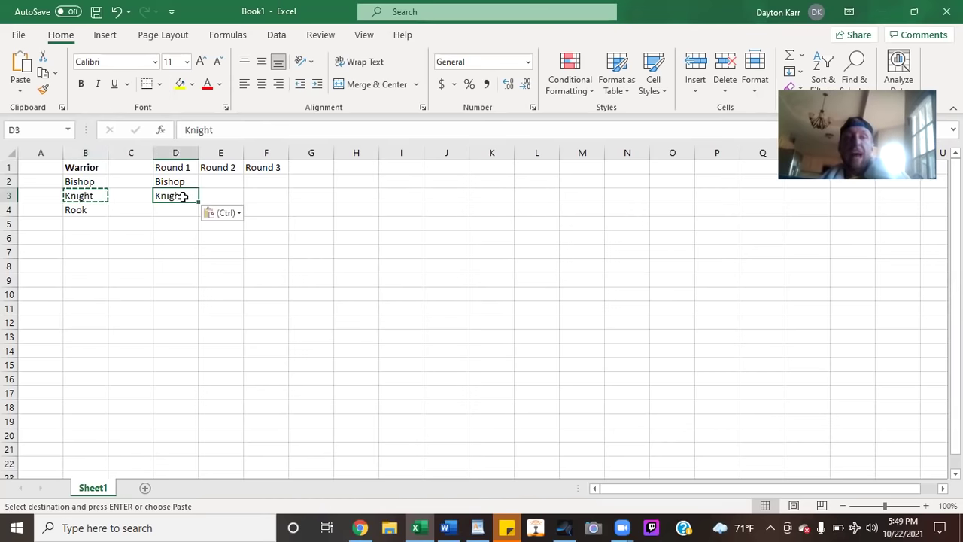
Copy Bishop and Rook from the Warrior column into cells E2 and E3 under Round 2
left_click(90, 182)
key("ctrl+c")
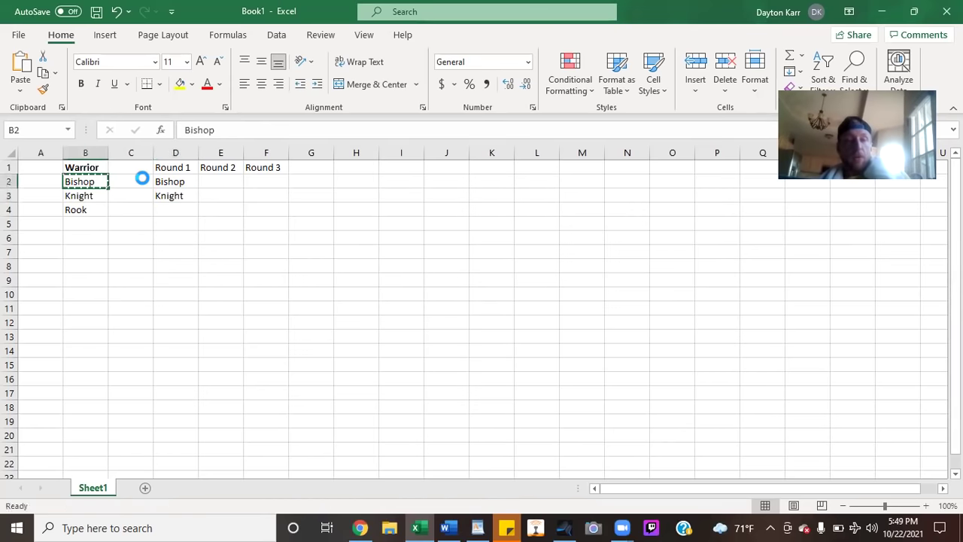
key("Return")
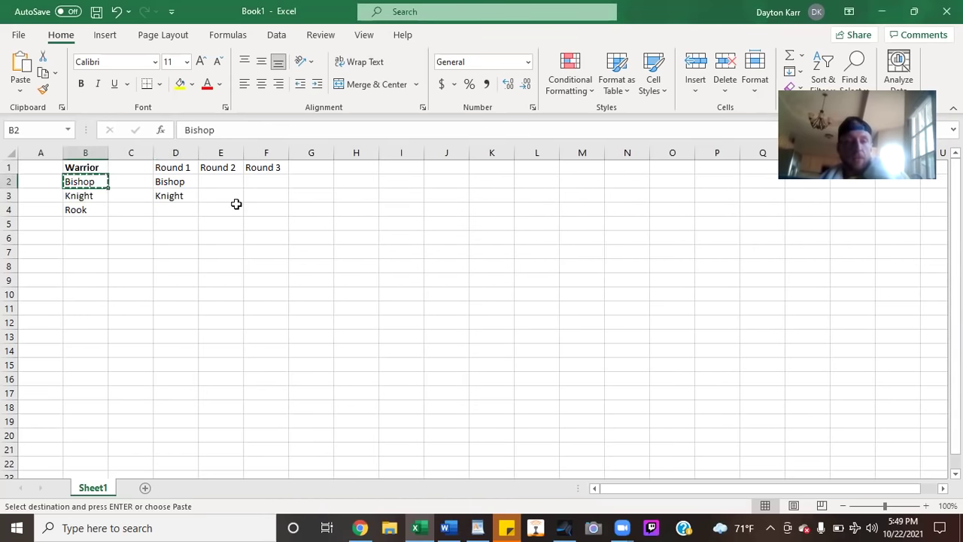
left_click(219, 181)
key("ctrl+v")
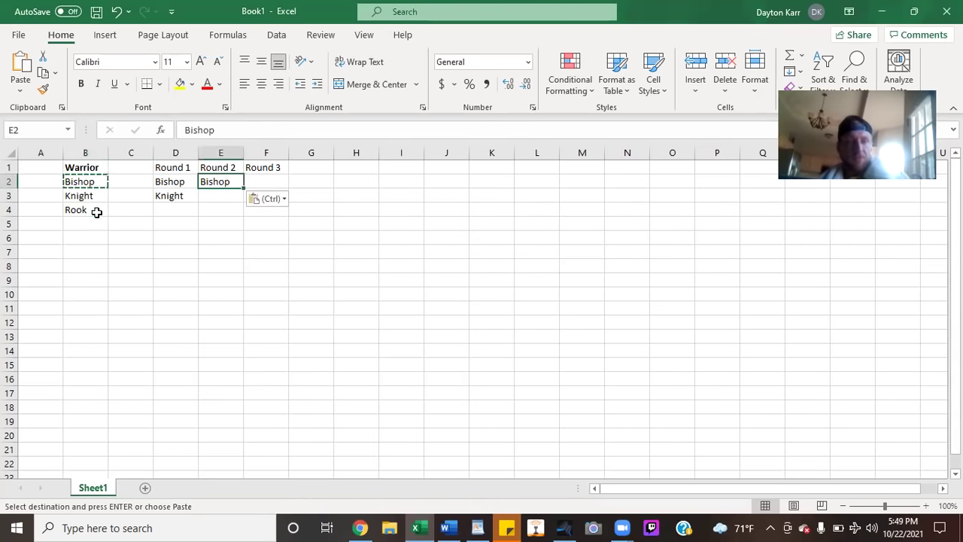
left_click(96, 212)
key("ctrl+c")
left_click(219, 196)
key("ctrl+v")
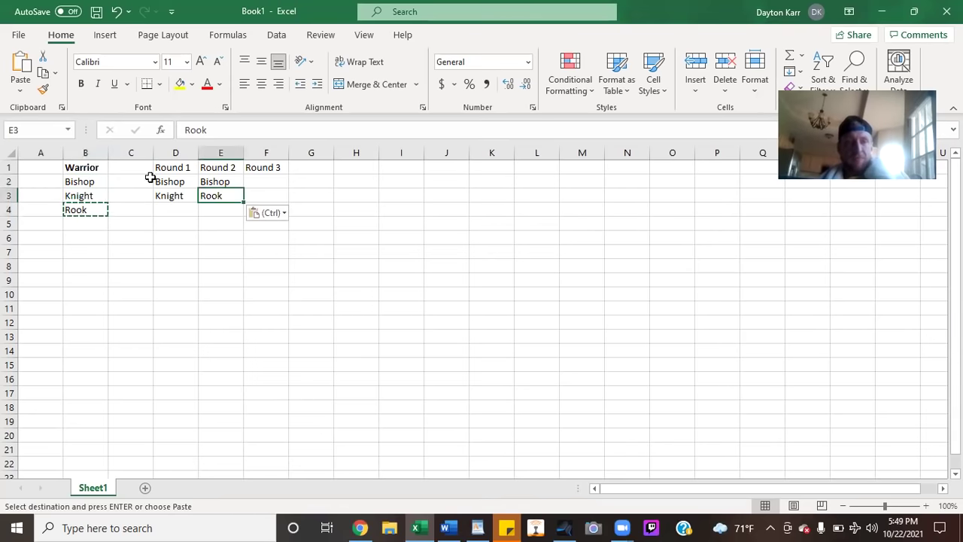
left_click(75, 181)
key("ctrl+c")
left_click(261, 180)
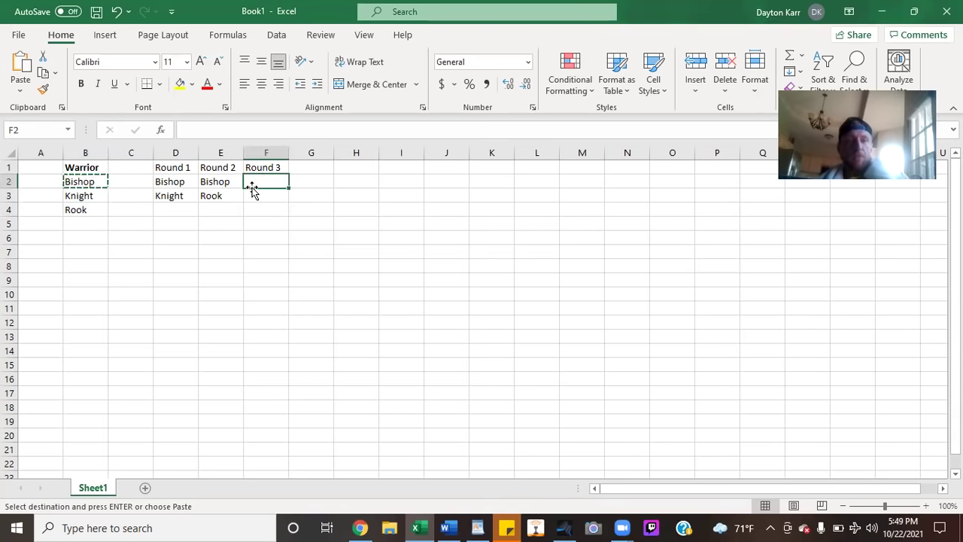
Copy Knight and Rook from the Warrior column into cells F2 and F3 under Round 3
left_click(96, 196)
key("ctrl+c")
left_click(267, 181)
key("ctrl+v")
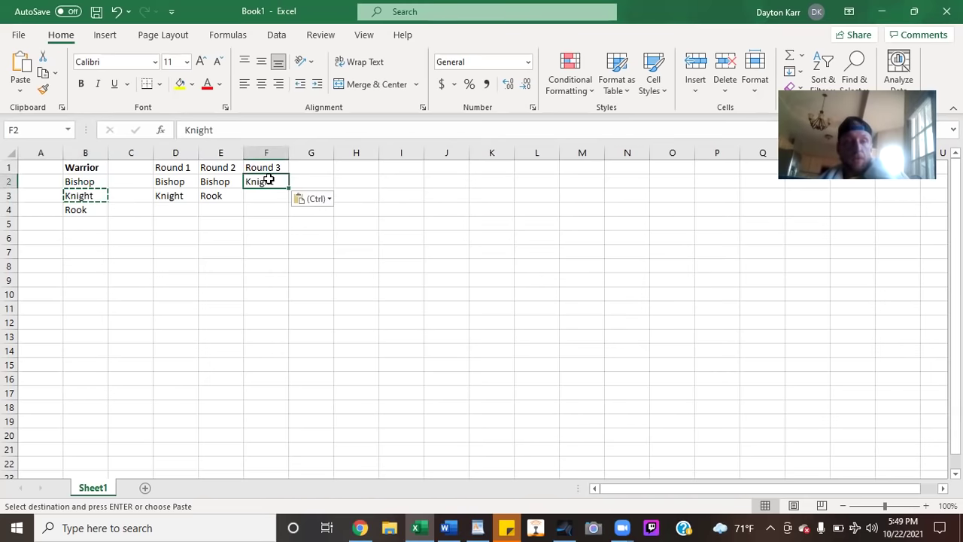
left_click(99, 212)
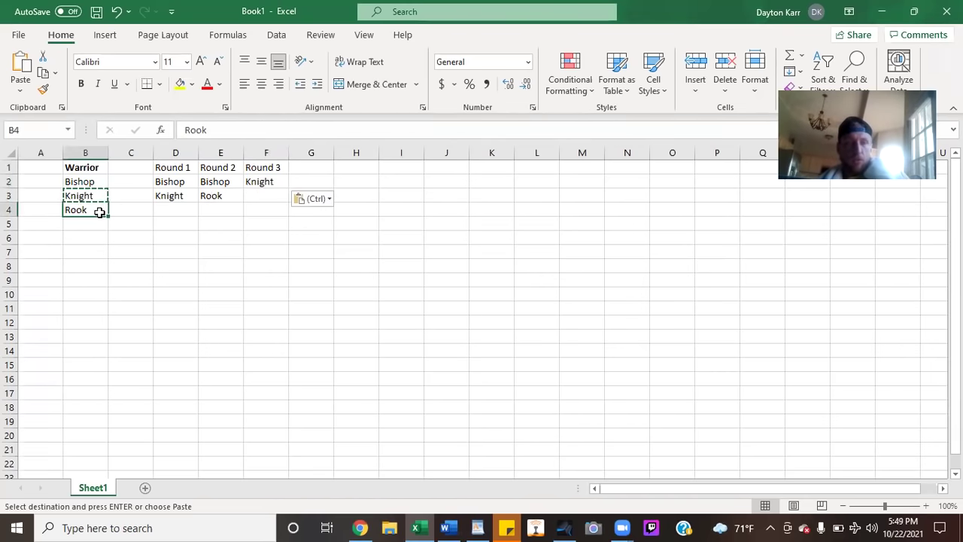
key("ctrl+c")
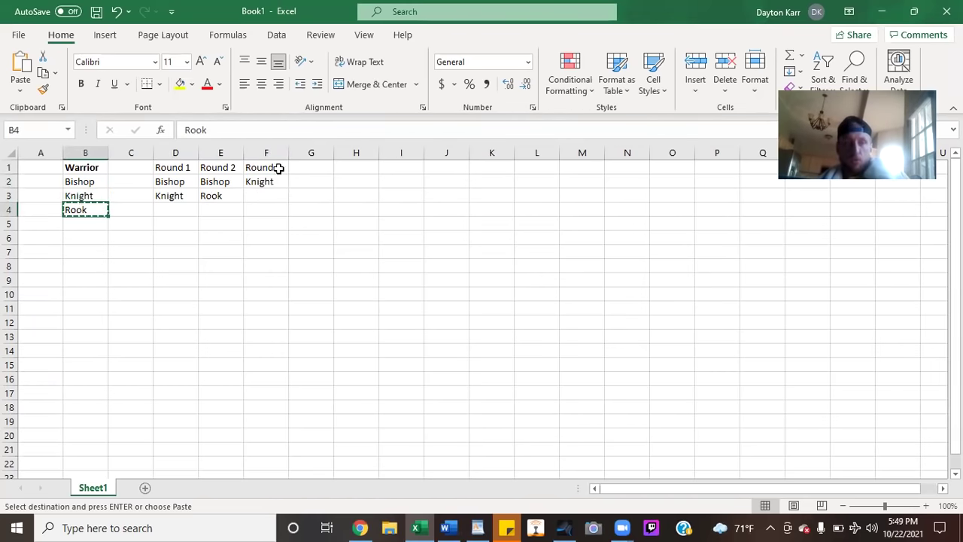
left_click(267, 196)
key("ctrl+v")
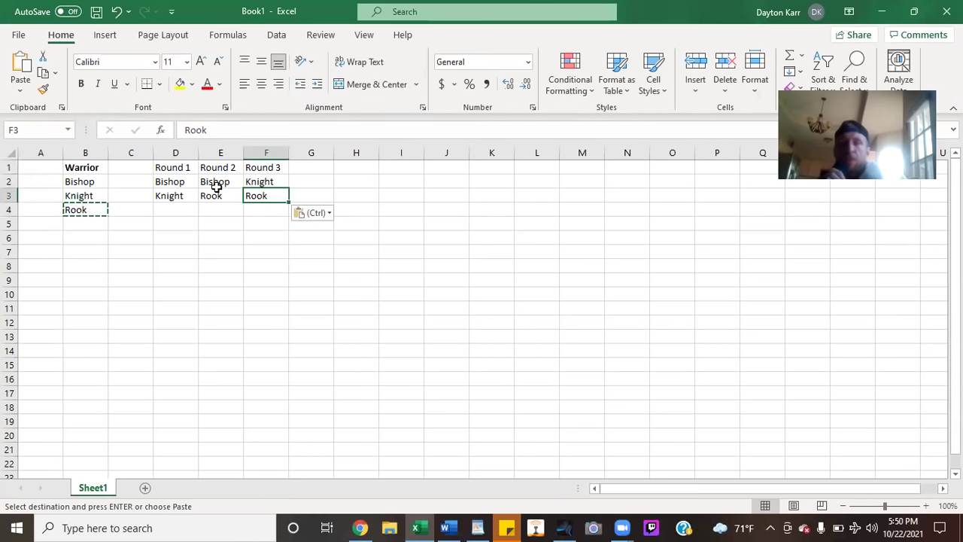
Enter the heading "Relative Value." in cell C1 and autofit column C to its text
left_click(171, 178)
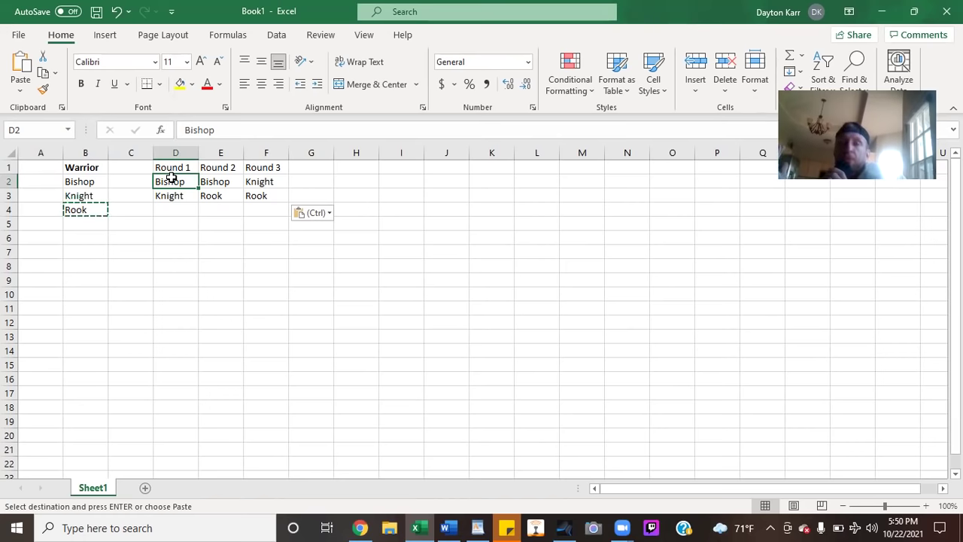
left_click(188, 241)
key("Left")
key("Up")
key("Up")
key("Up")
key("Up")
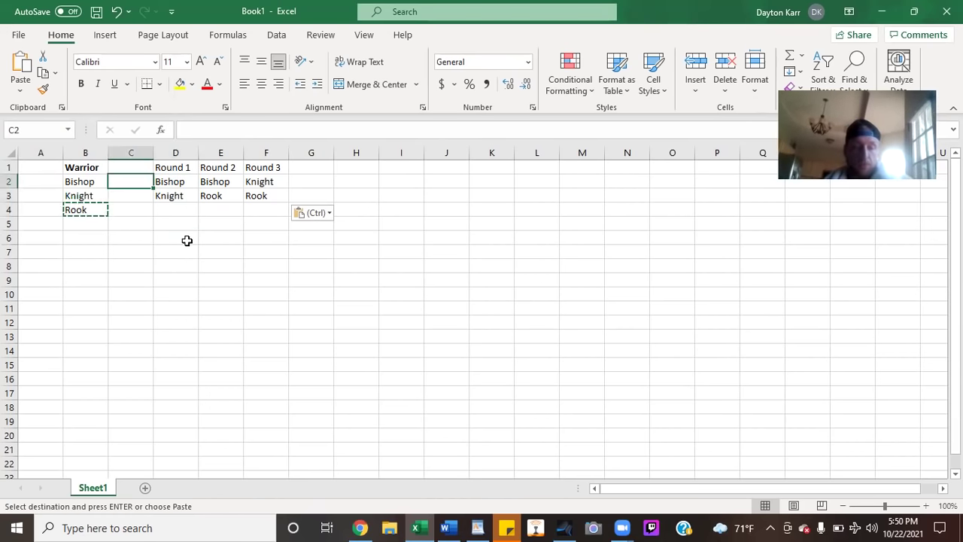
key("Up")
type("Re")
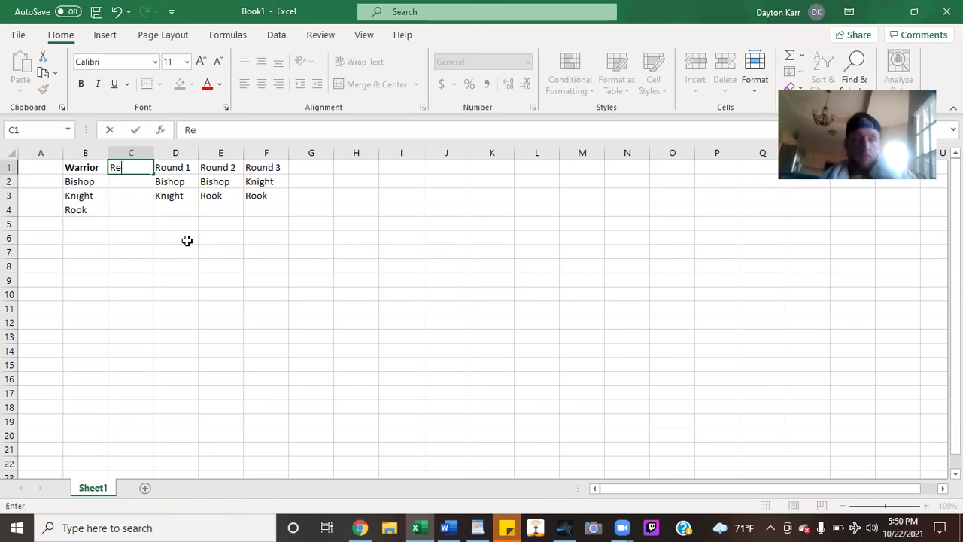
type("lative Value")
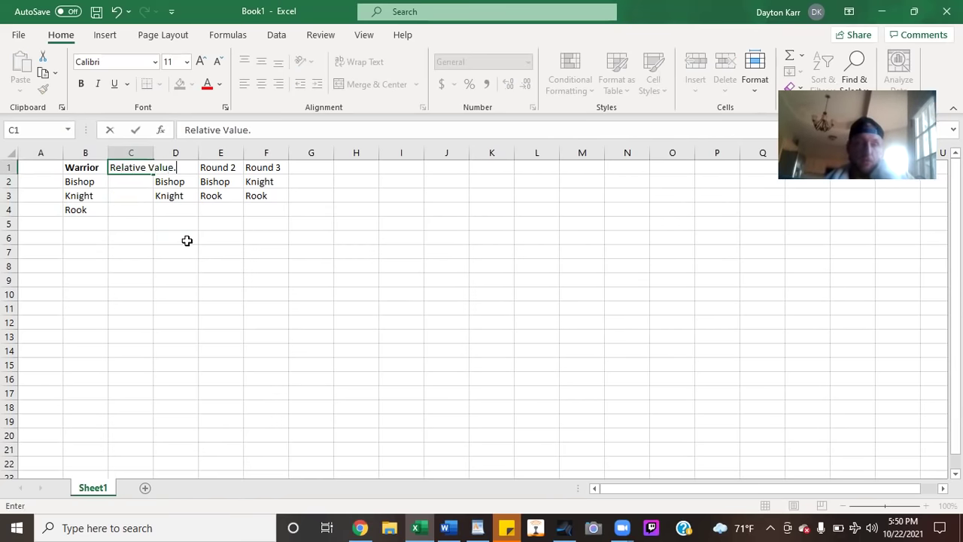
key("Return")
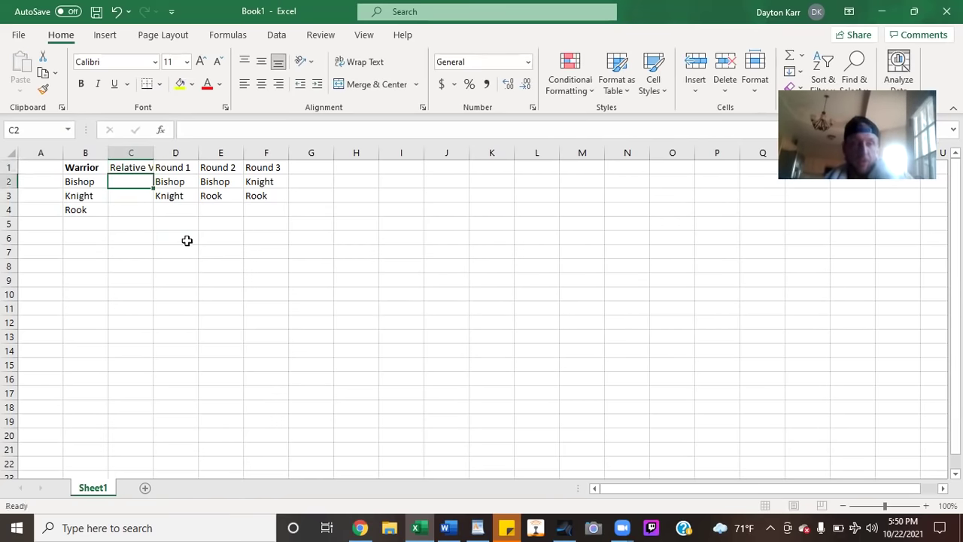
double_click(154, 152)
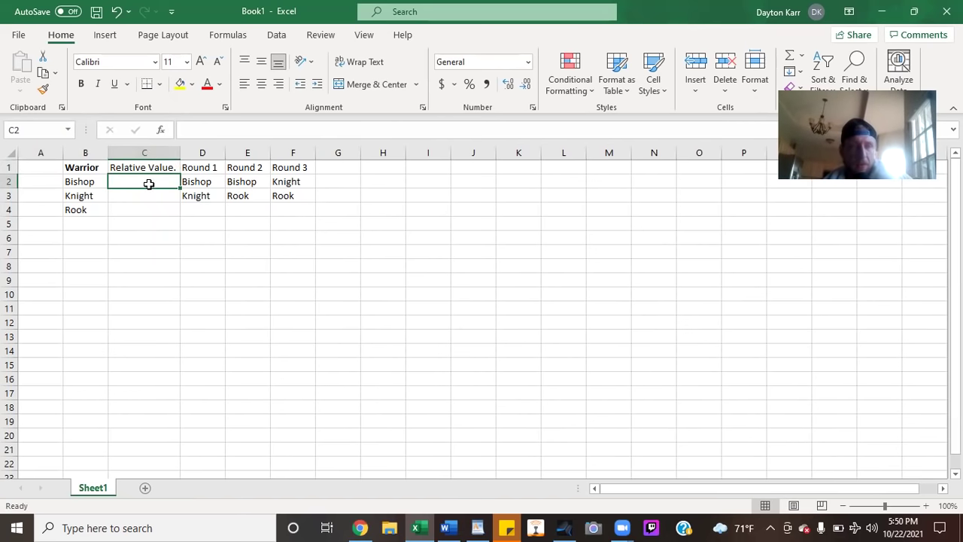
Enter the relative values 3 for Bishop, 3 for Knight and 5 for Rook in cells C2 to C4
type("3")
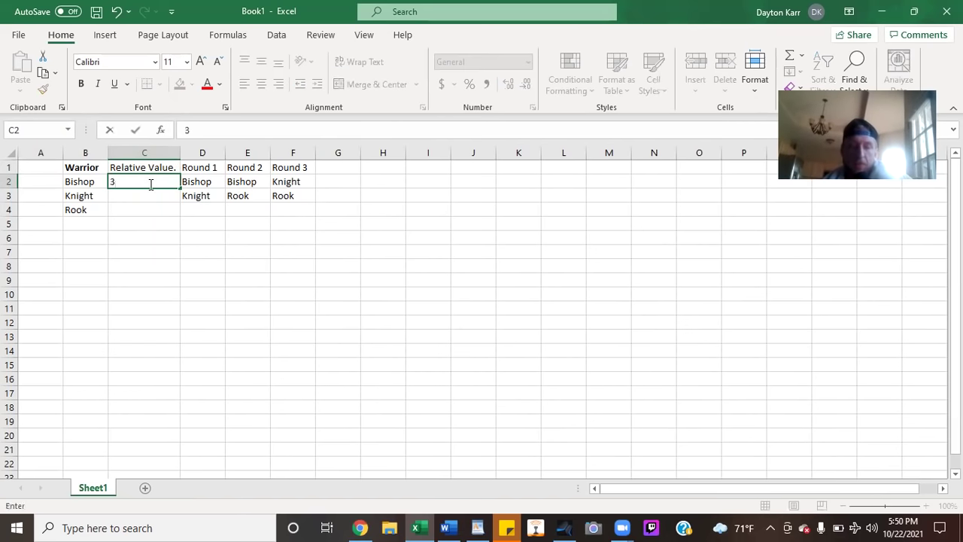
key("Return")
type("3")
key("Return")
type("5")
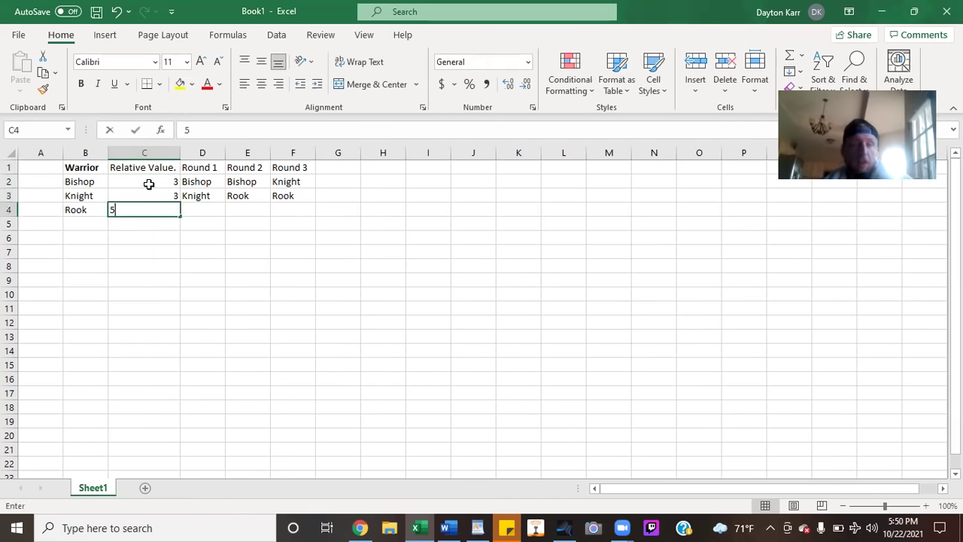
key("Return")
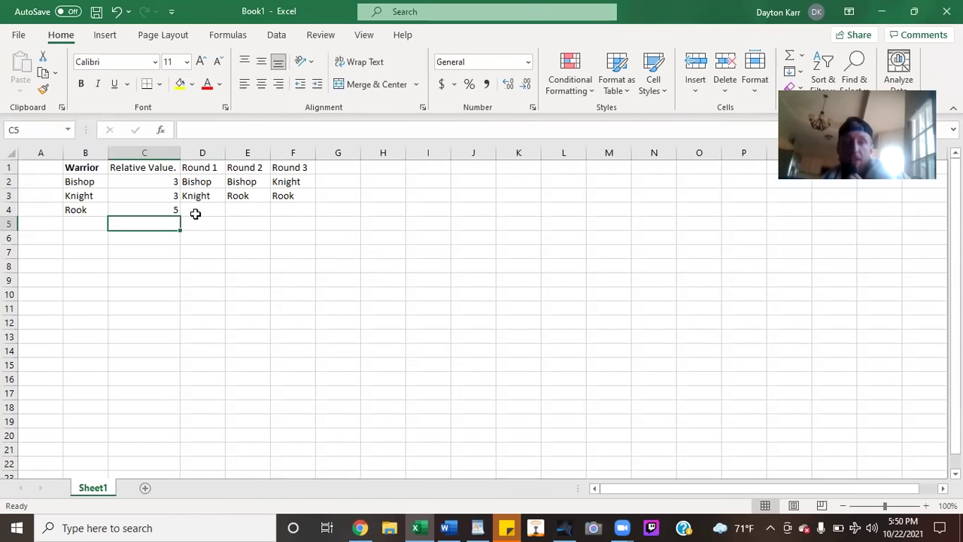
Review the Round 1 and Round 2 pairings in rows 2 and 3 alongside the warriors' relative values
left_click(208, 168)
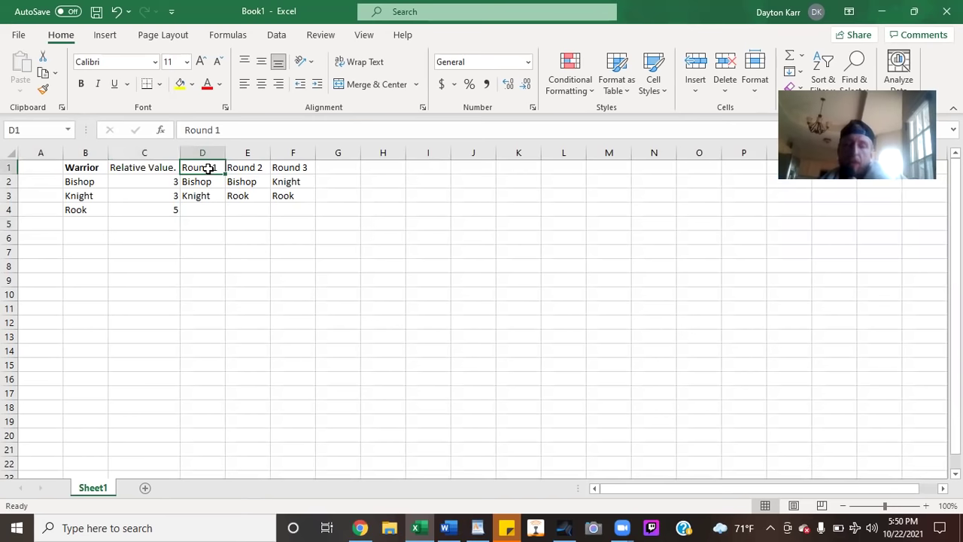
key("Down")
key("Up")
key("Down")
key("Right")
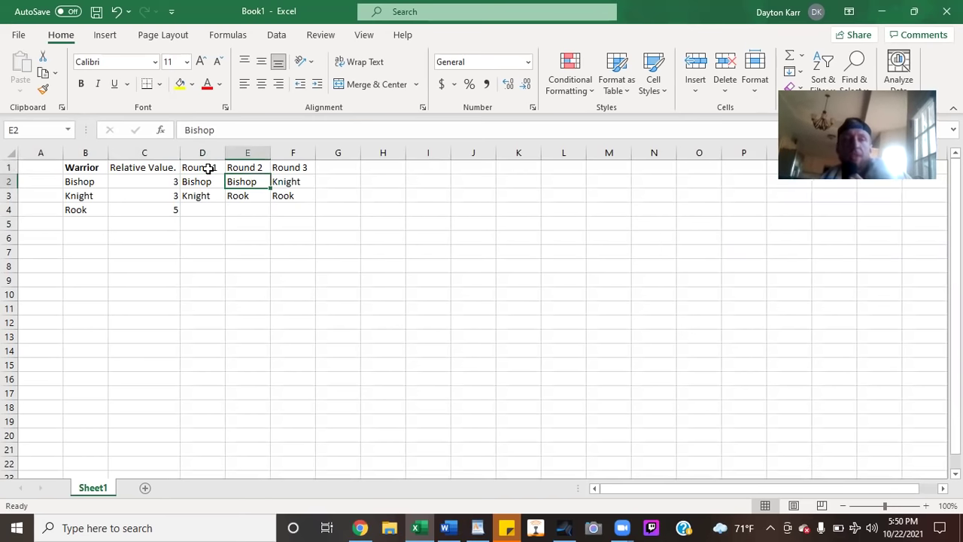
key("Down")
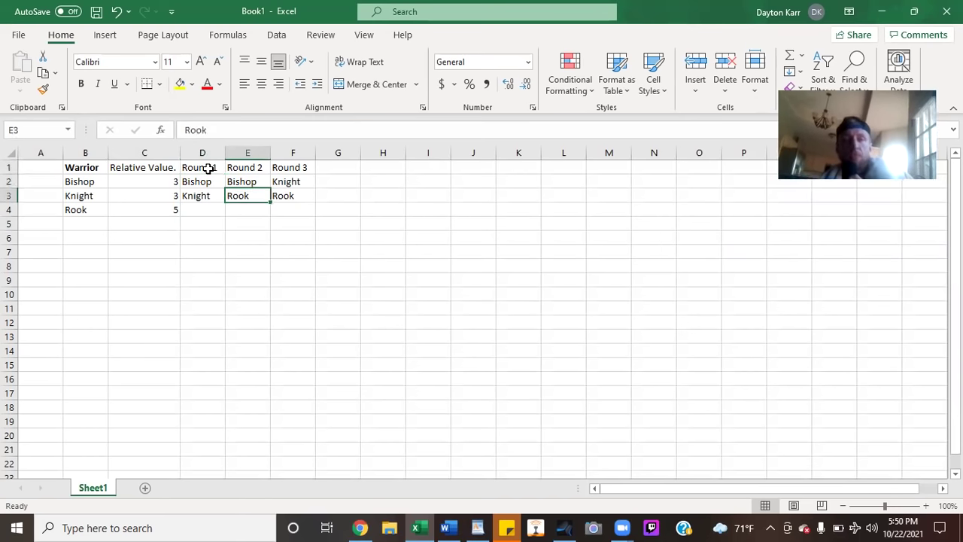
key("Left")
key("Up")
key("Down")
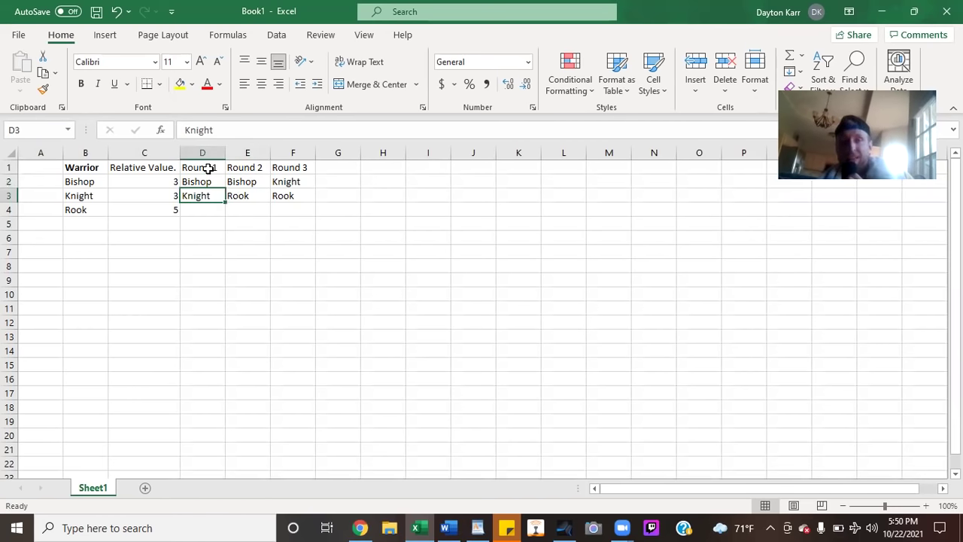
key("Left")
key("Left")
key("Up")
key("Right")
key("Right")
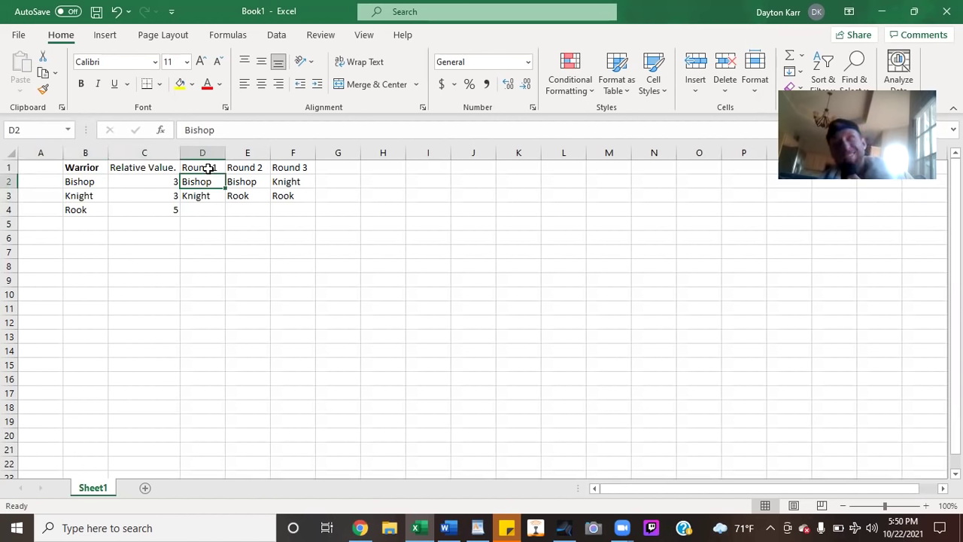
key("Down")
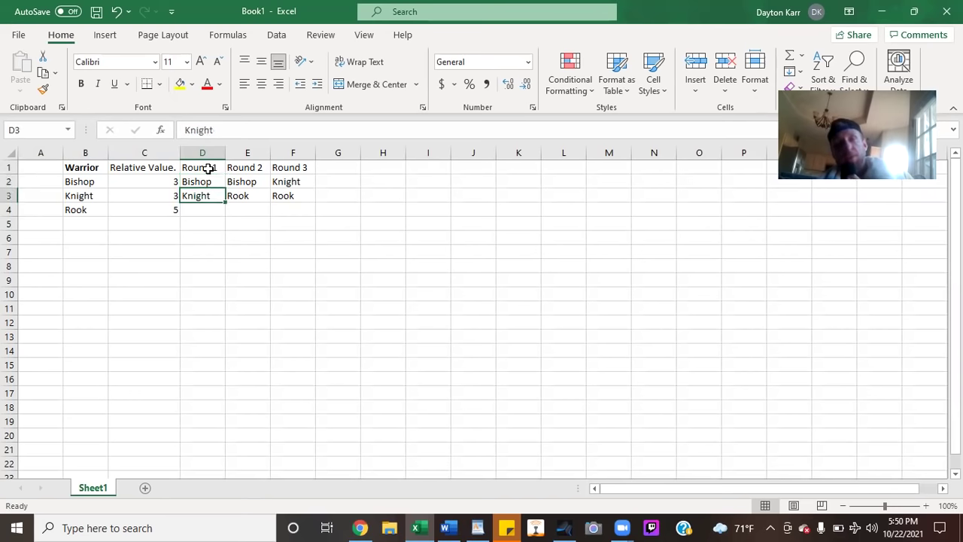
Enter Knight in cell D4 below the Round 1 pairing
key("Down")
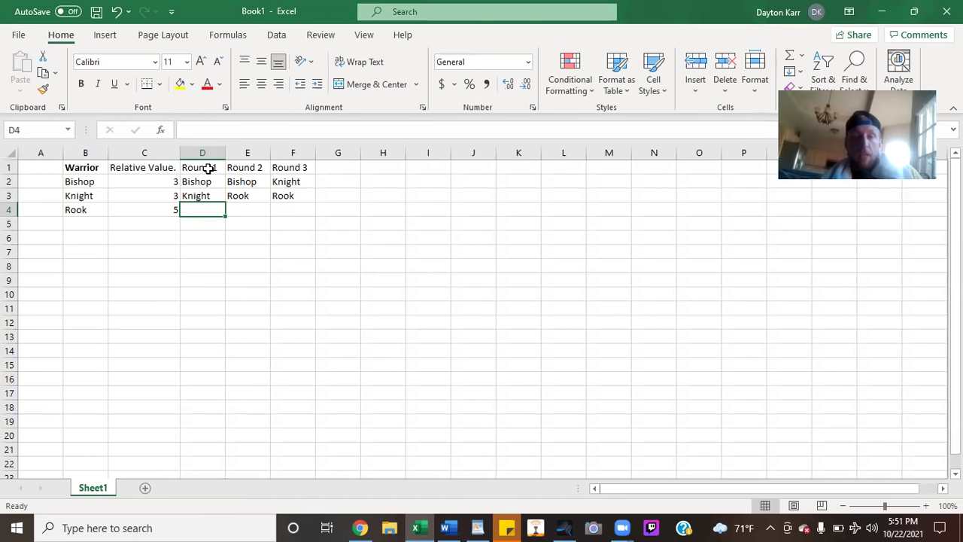
type("Knighy")
key("BackSpace")
type("t")
key("Tab")
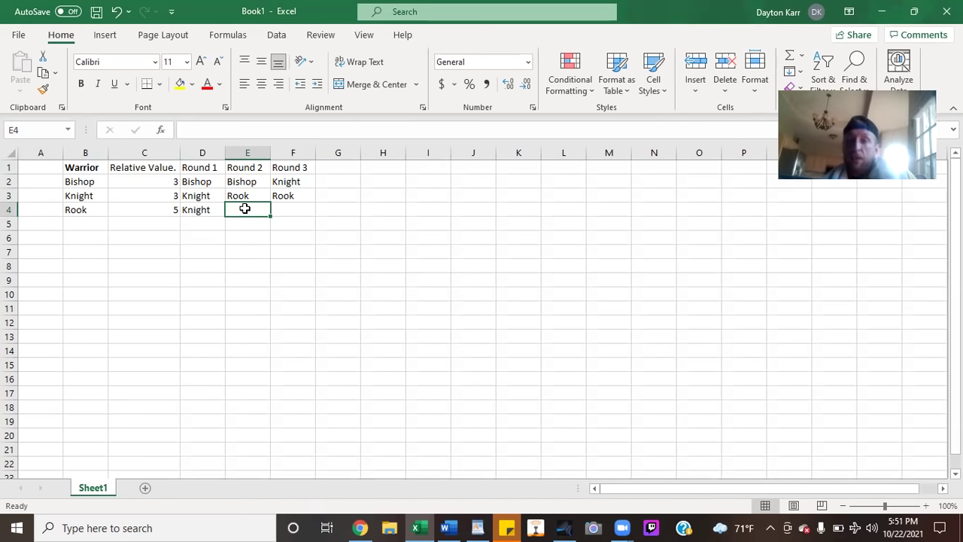
Compare the Round 2 pairing of Bishop and Rook, and enter Bishop in cell E4 below it
left_click(250, 182)
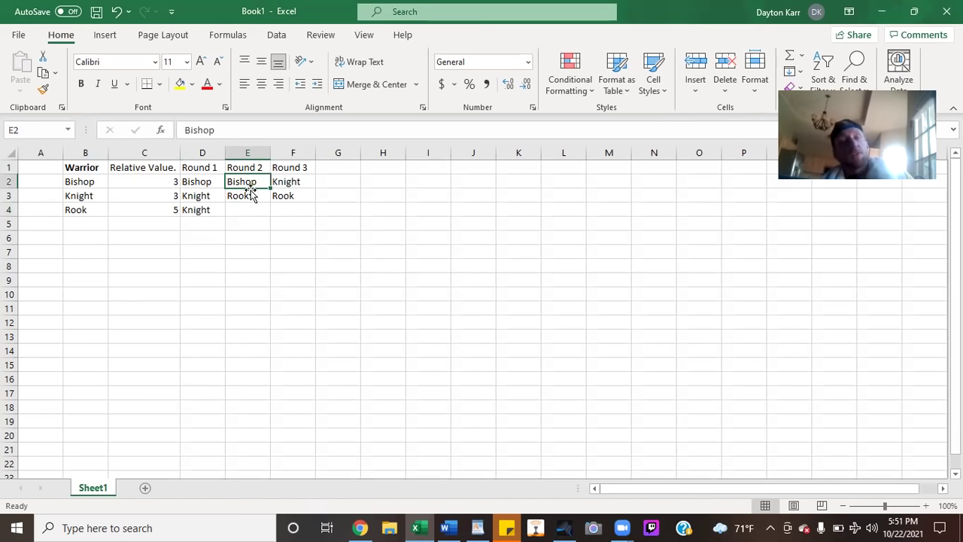
left_click(249, 195)
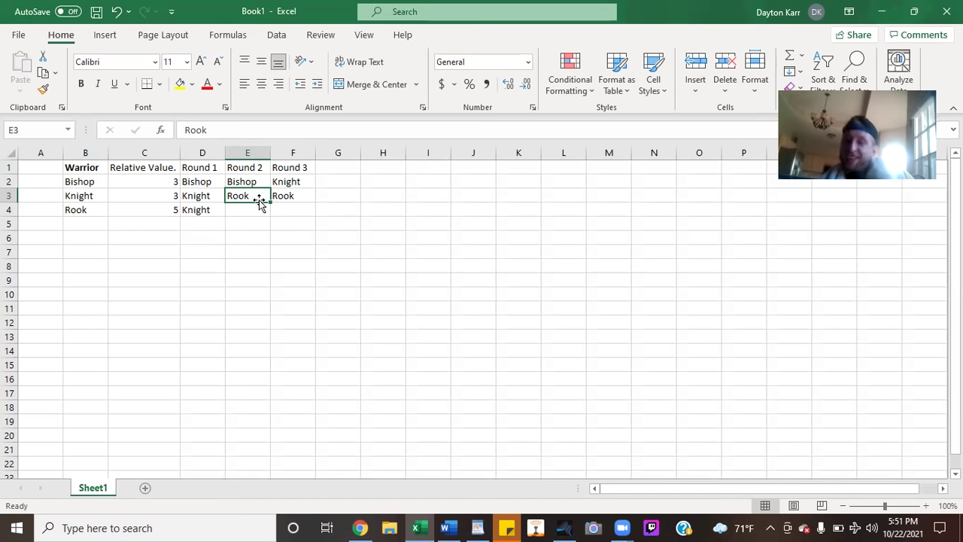
left_click(250, 183)
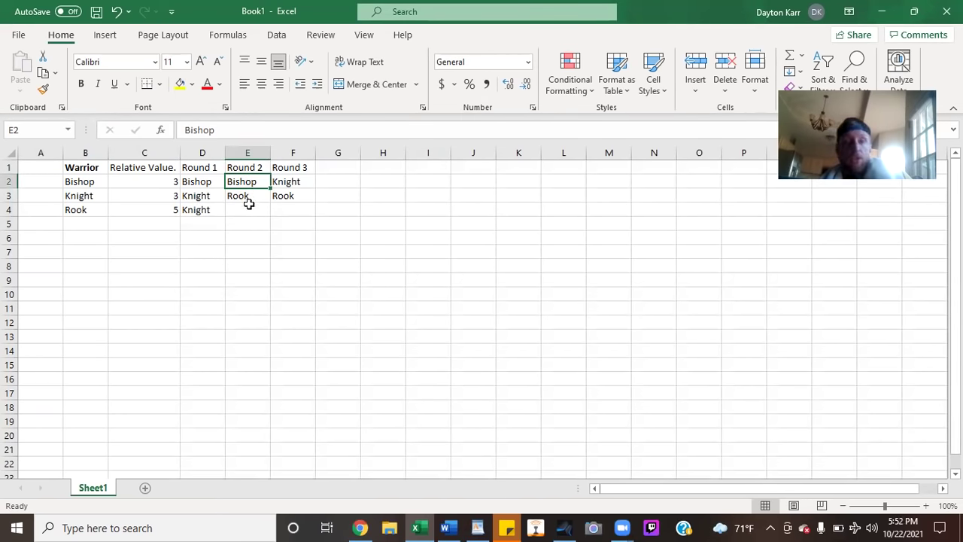
left_click(248, 205)
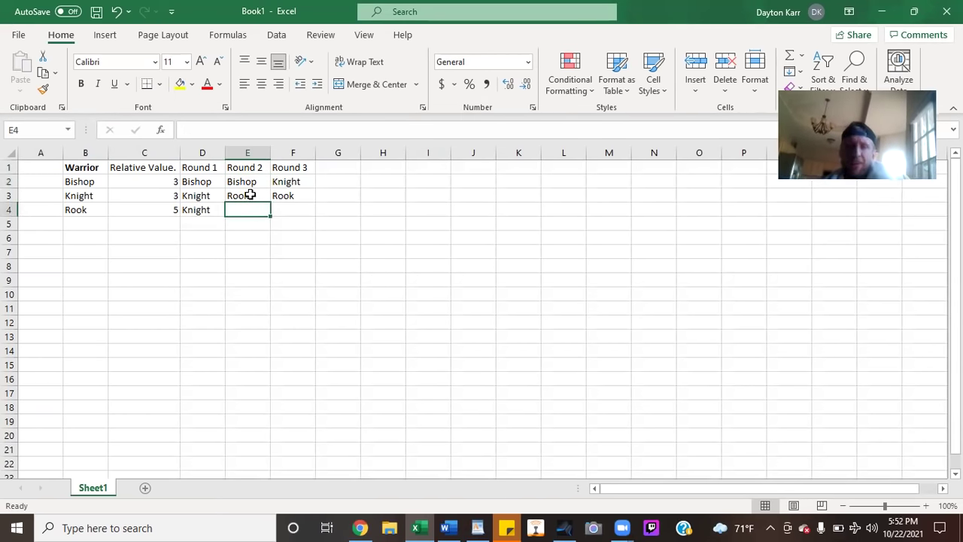
type("Bishop")
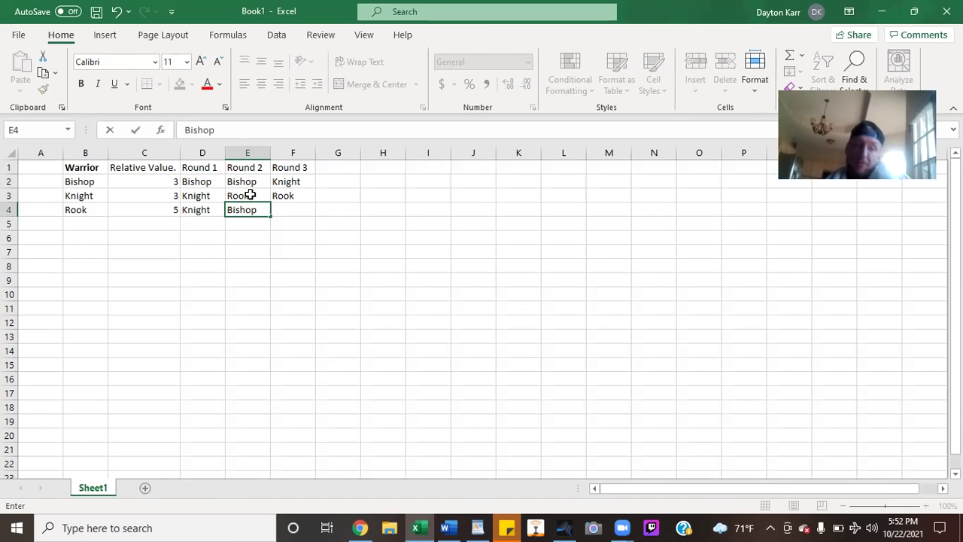
key("Tab")
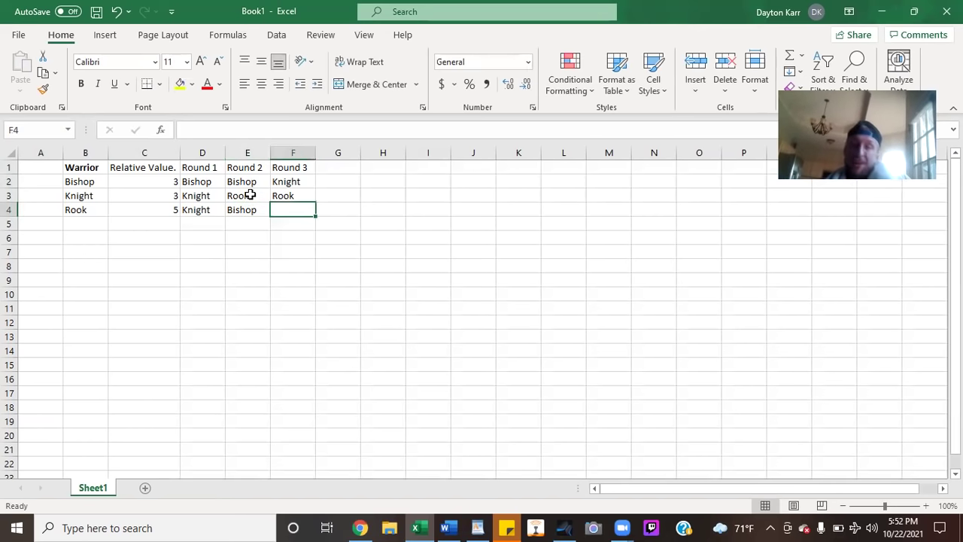
Enter Rook in cell F4 below the Round 3 pairing of Knight and Rook
left_click(290, 182)
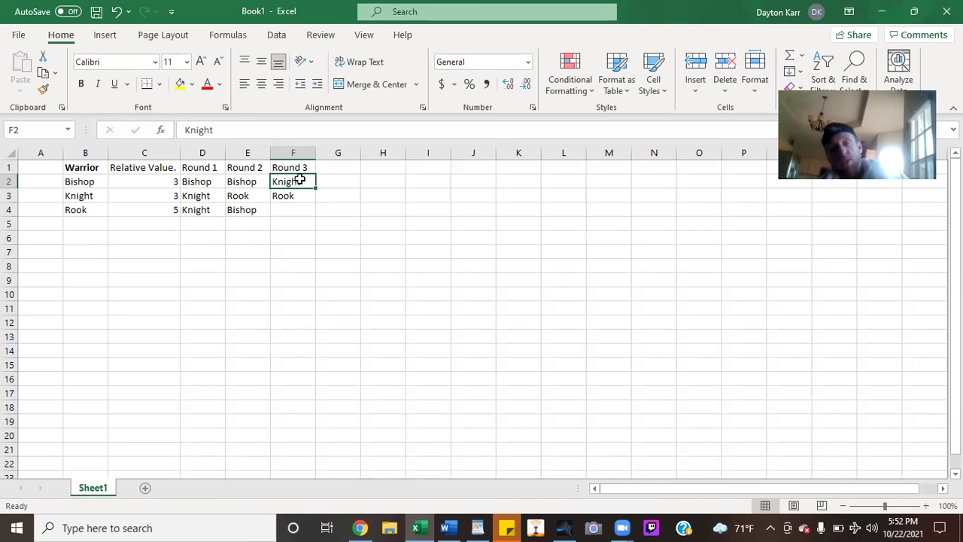
left_click(296, 208)
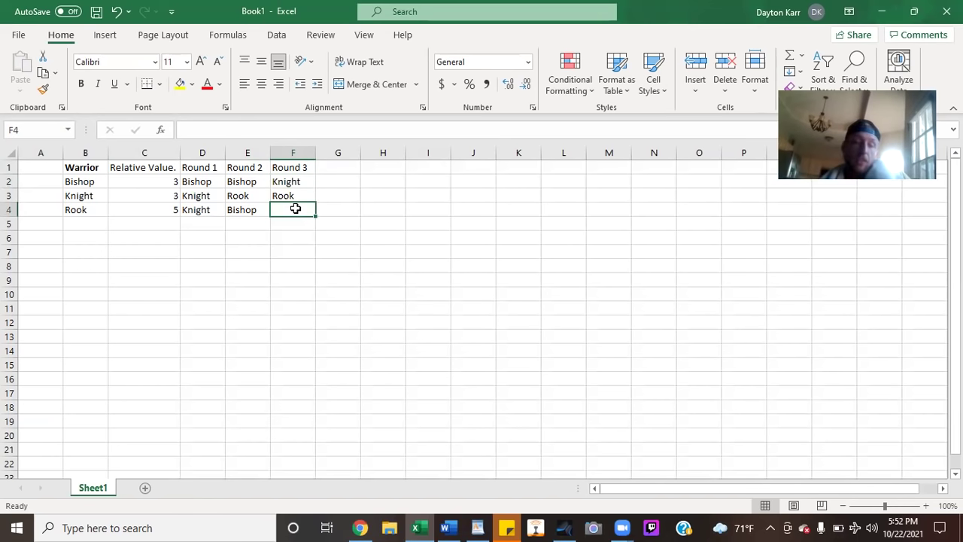
type("Rook")
key("BackSpace")
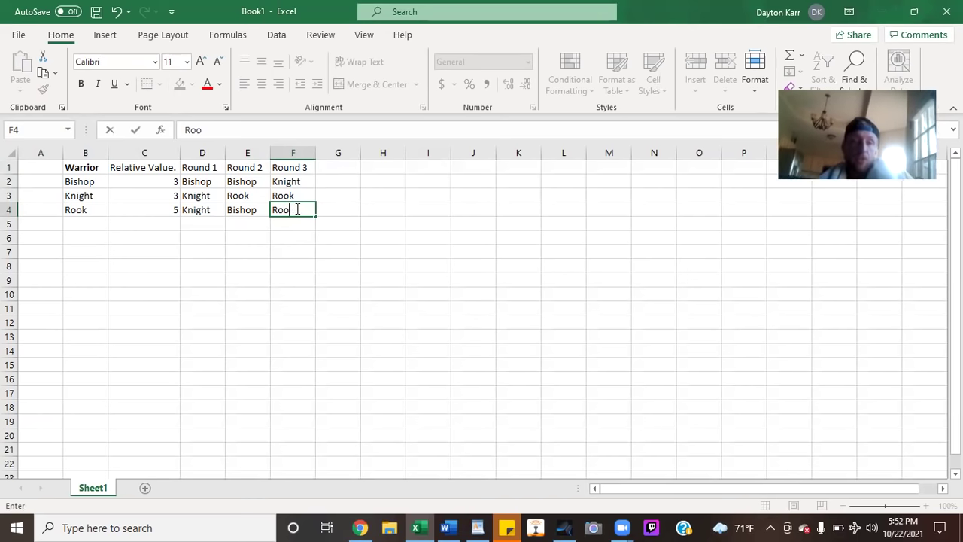
type("k")
key("Return")
Make the three round winners in cells D4 to F4 bold
left_click(296, 209)
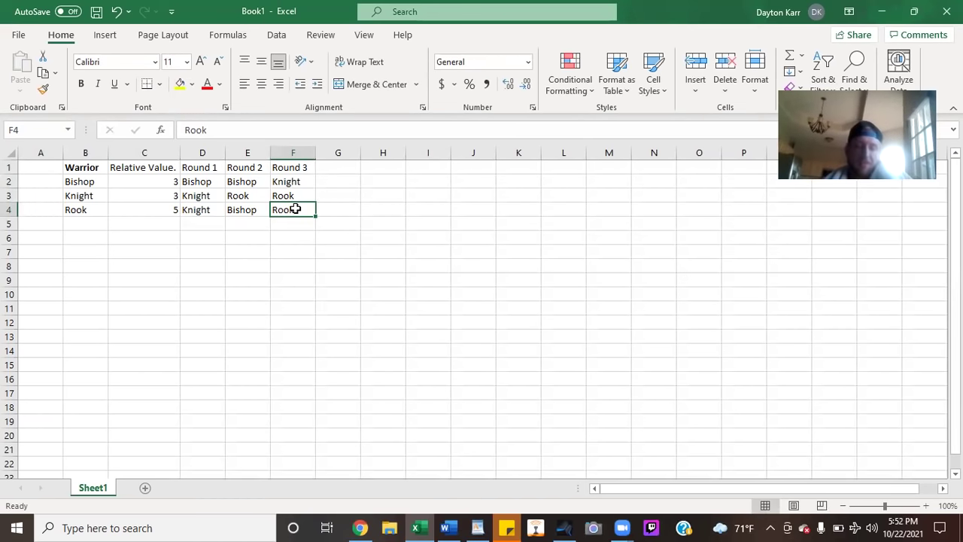
key("ctrl+shift+Left")
key("Right")
left_click(296, 209)
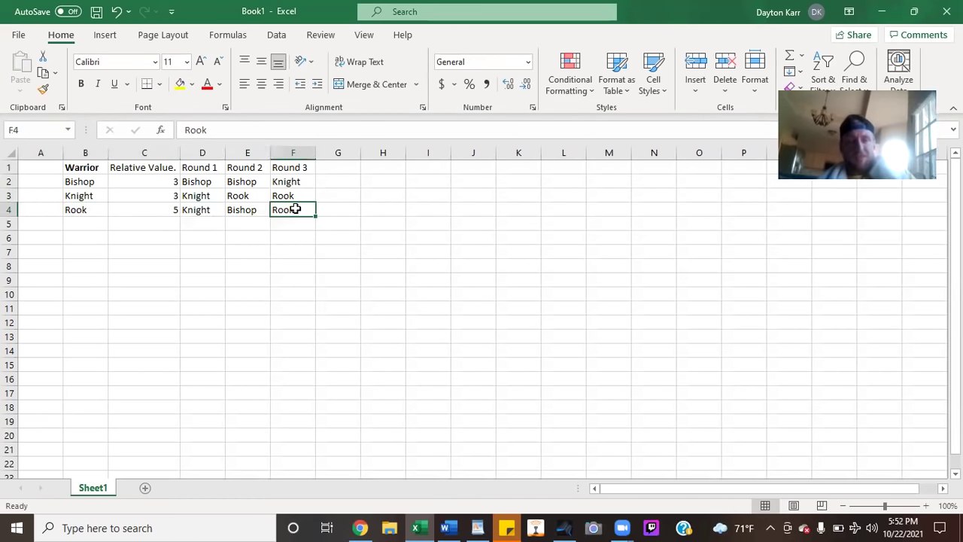
key("ctrl+shift+Left")
key("shift+Right")
key("shift+Right")
key("ctrl+b")
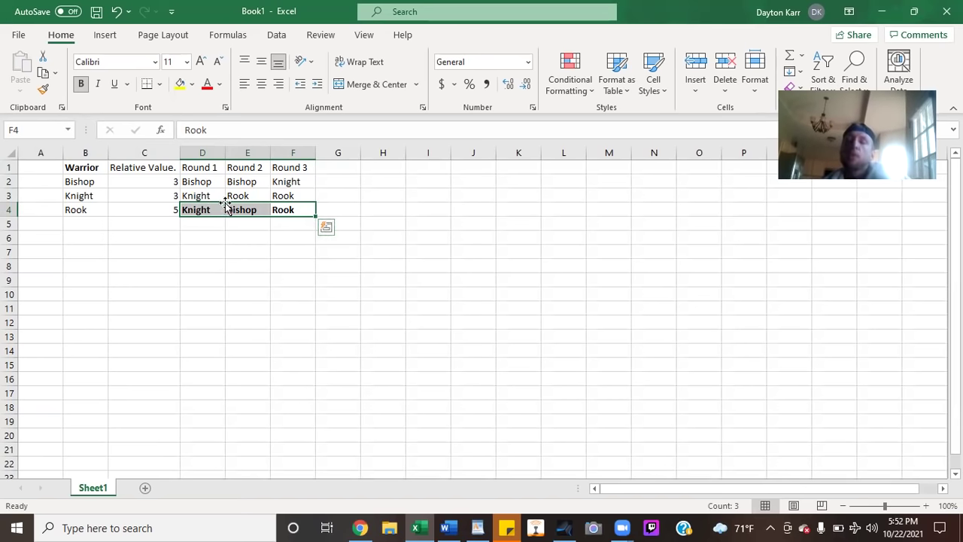
Highlight the three round pairings in cells D2 to F3 to review them above the winners
left_click(203, 182)
left_click_drag(219, 181, 286, 191)
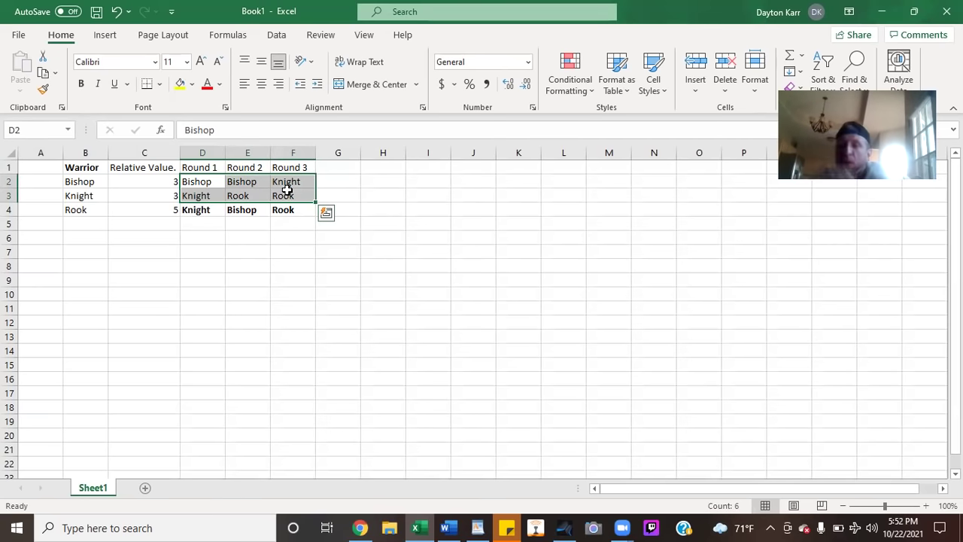
key("alt+Tab")
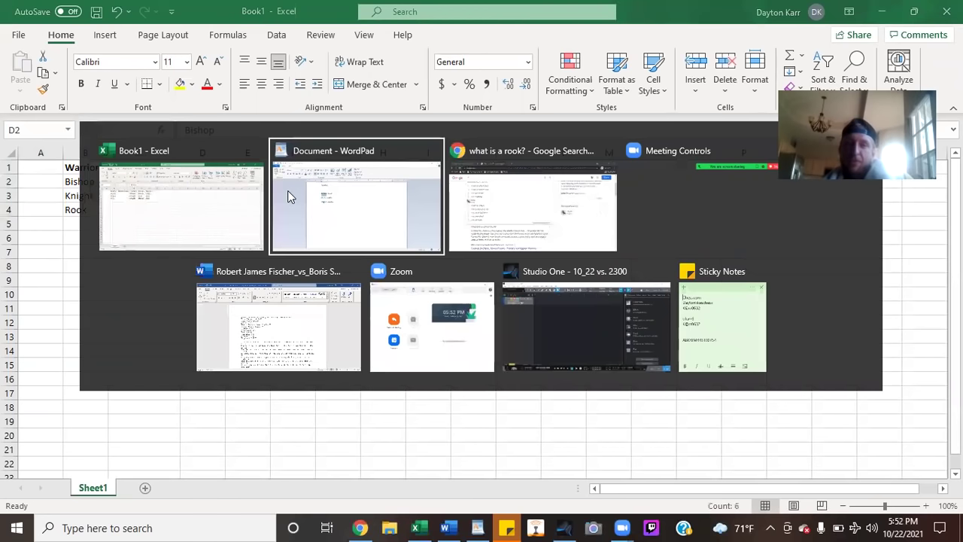
key("Escape")
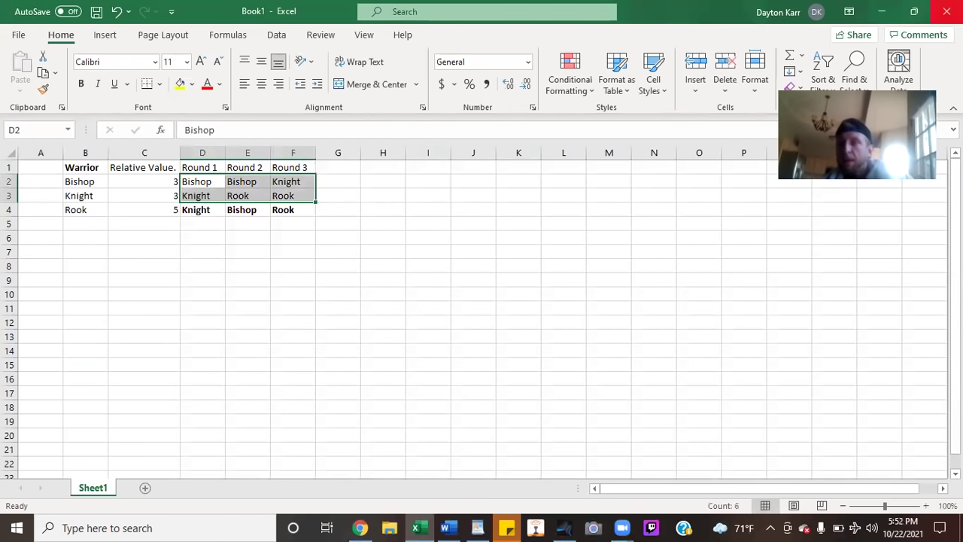
Close the Book1 workbook, switch to Chrome and close the "what is a rook?" search tab
key("alt+F4")
left_click(552, 342)
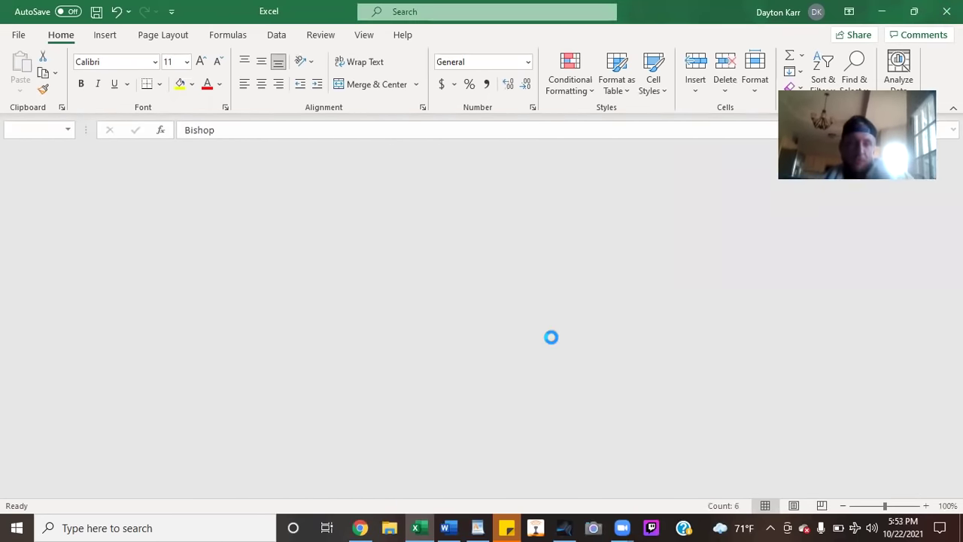
key("alt+Tab")
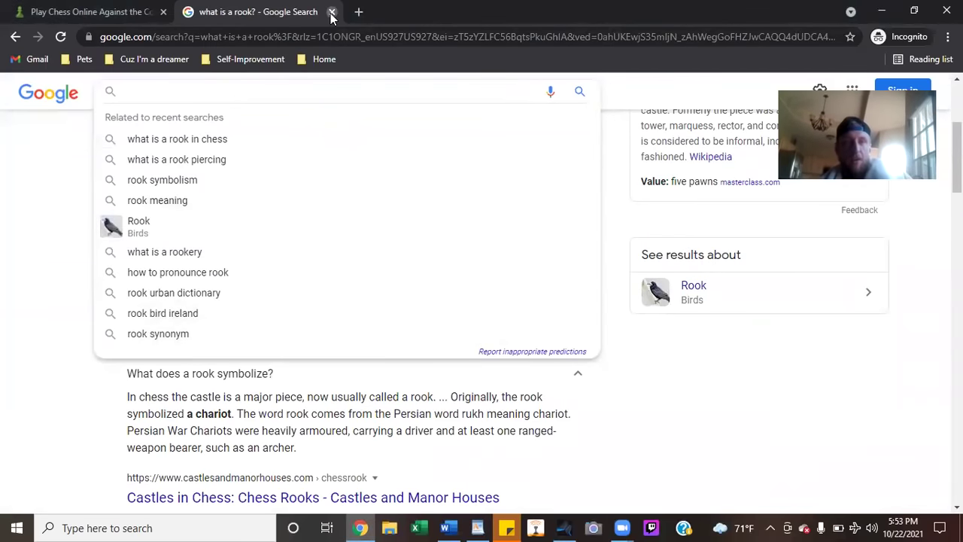
left_click(331, 12)
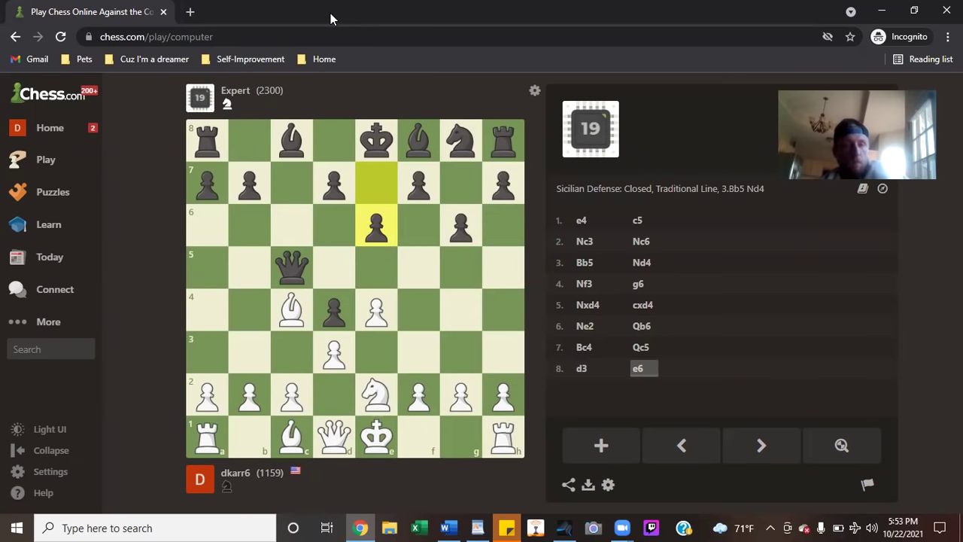
Castle kingside with White in the chess.com game, moving the king from e1 to g1
left_click(384, 431)
left_click_drag(385, 431, 384, 433)
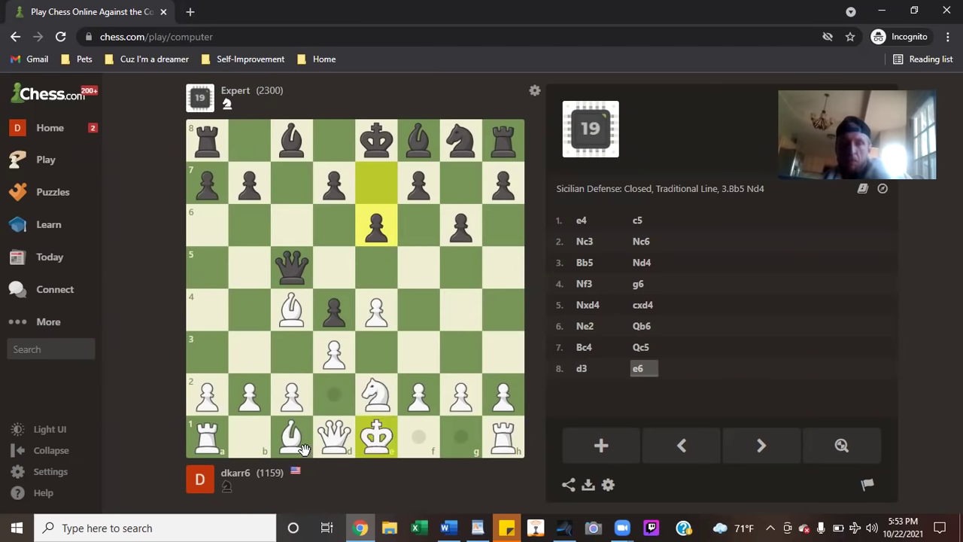
left_click_drag(361, 443, 459, 430)
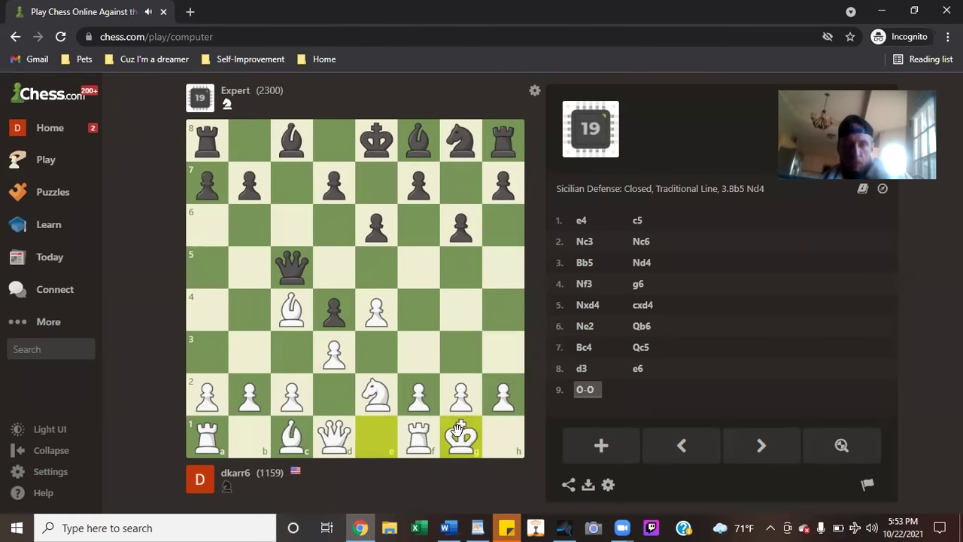